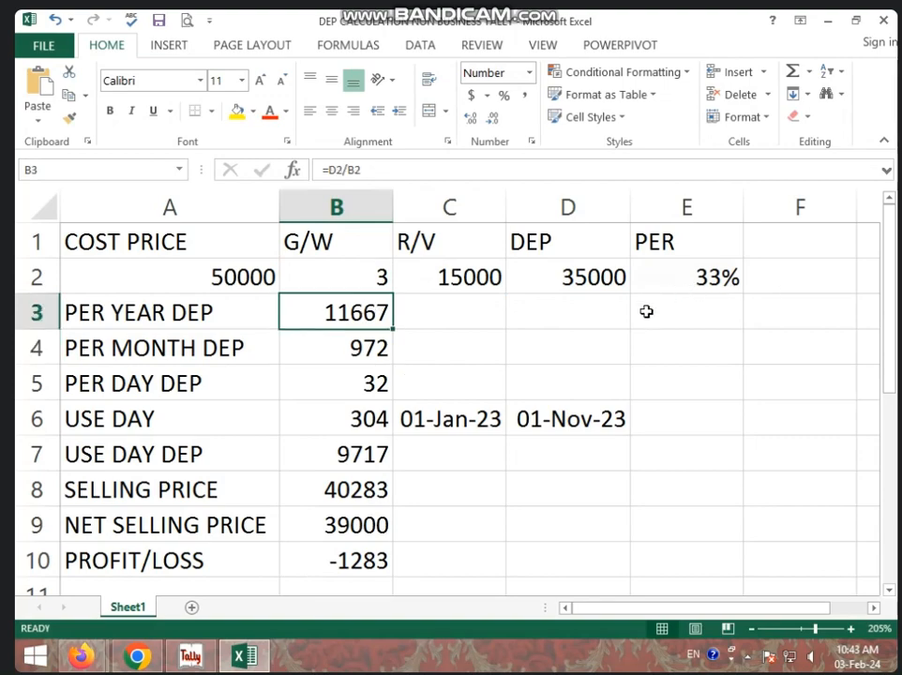
# Enter the per-year depreciation formula =D2*E2 in cell B3, multiplying the depreciation amount by the percentage
pyautogui.write('=')
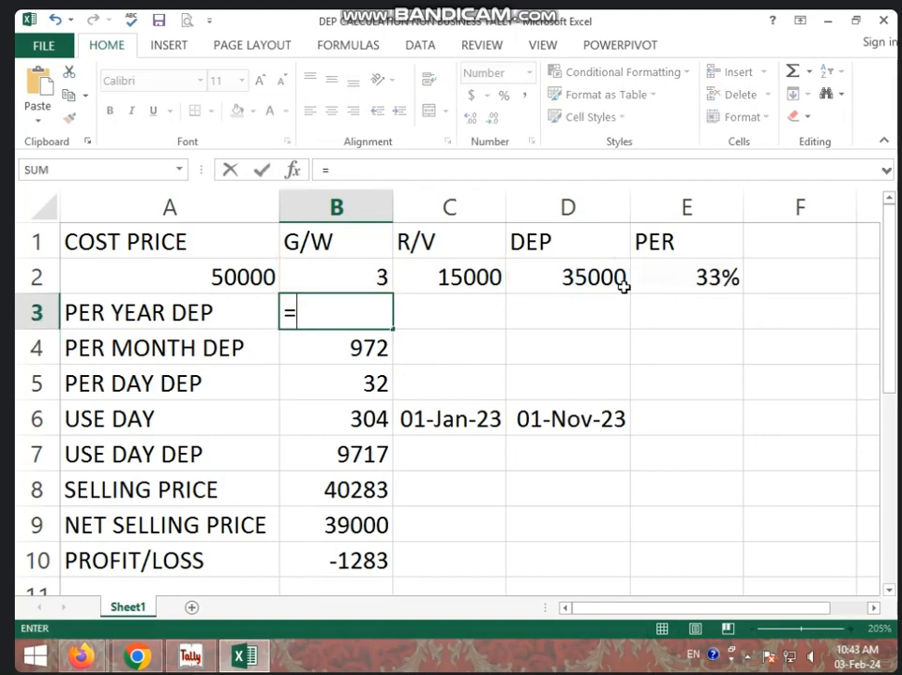
pyautogui.click(611, 280)
pyautogui.write('*')
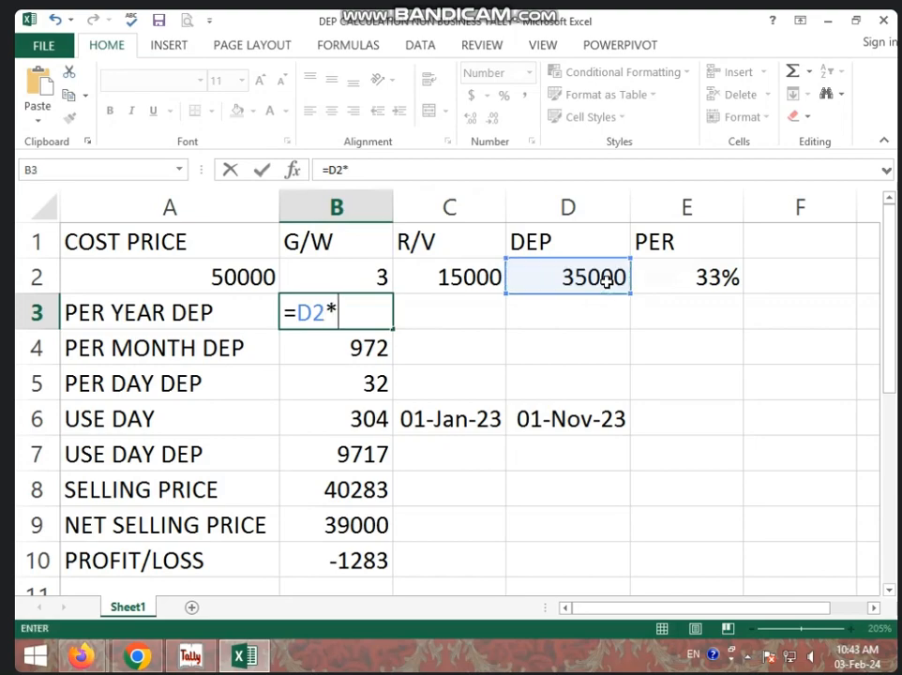
pyautogui.click(676, 281)
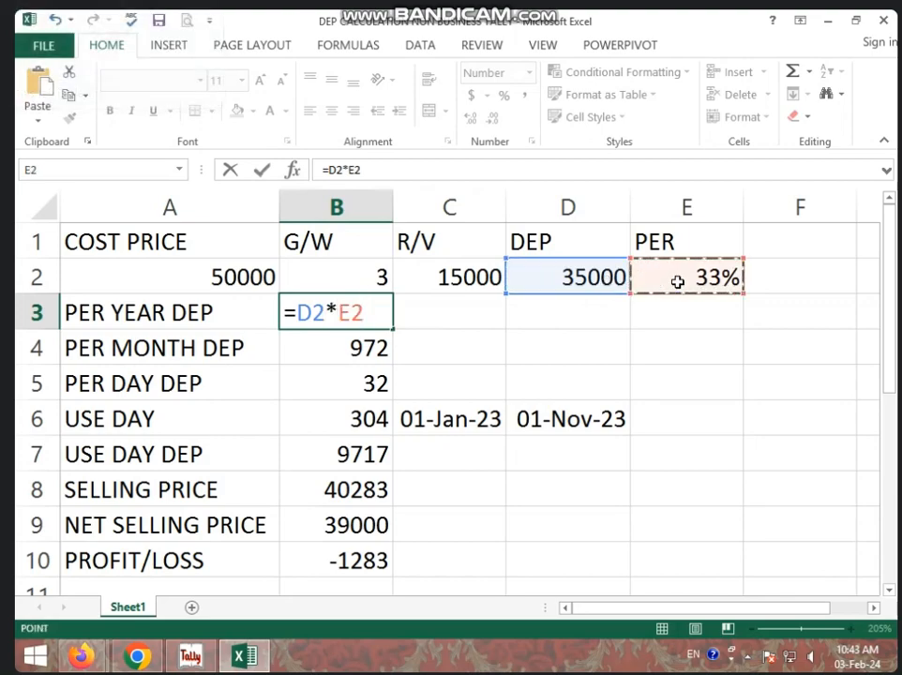
pyautogui.press('Return')
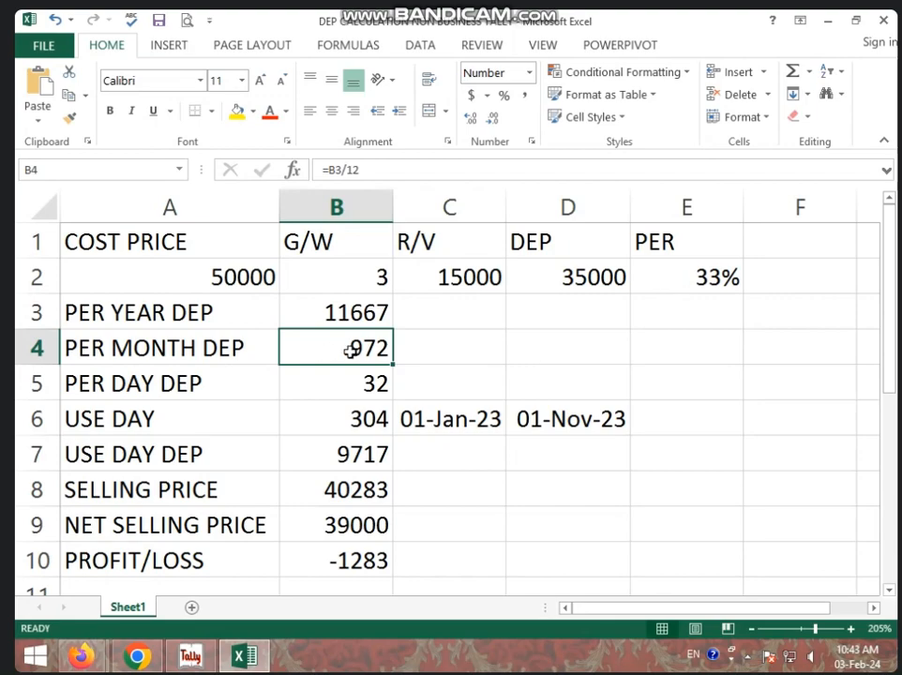
# Clear the selling price in cell B8 and enter the formula =A2-B7, subtracting use-day depreciation from cost price
pyautogui.click(326, 495)
pyautogui.press('Delete')
pyautogui.write('=')
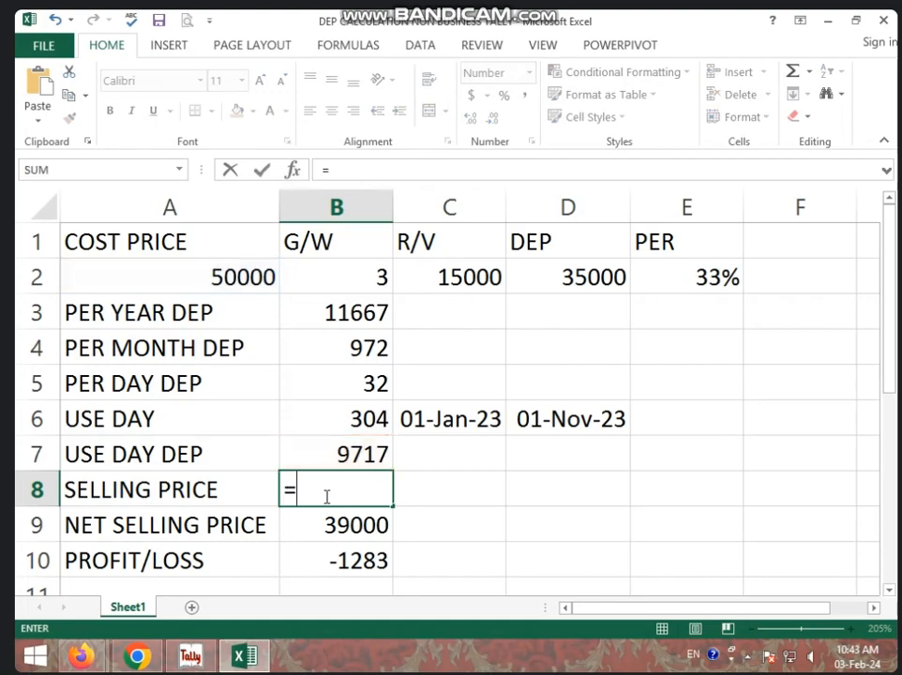
pyautogui.click(254, 281)
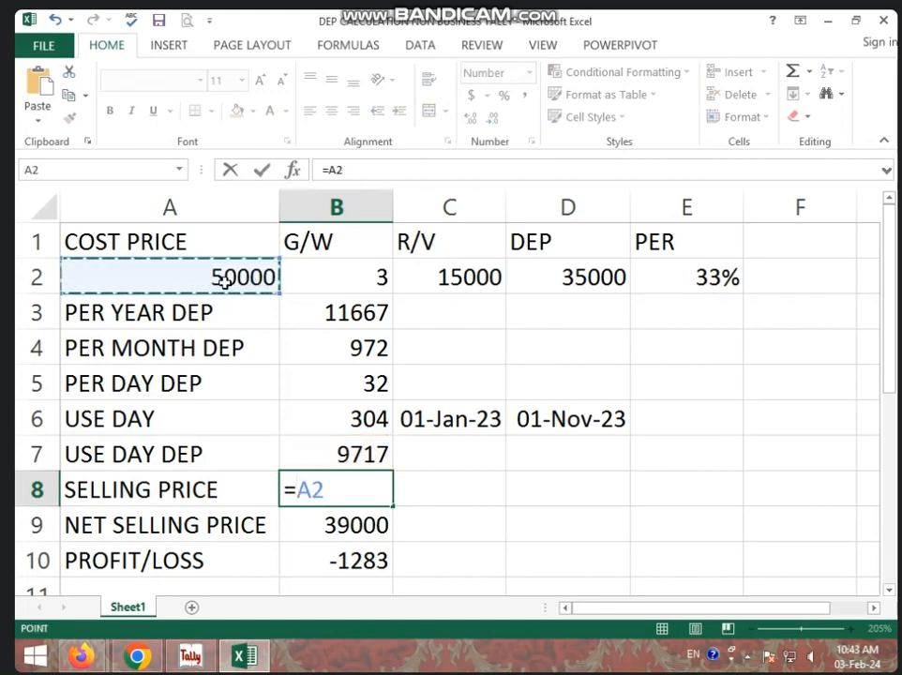
pyautogui.write('-')
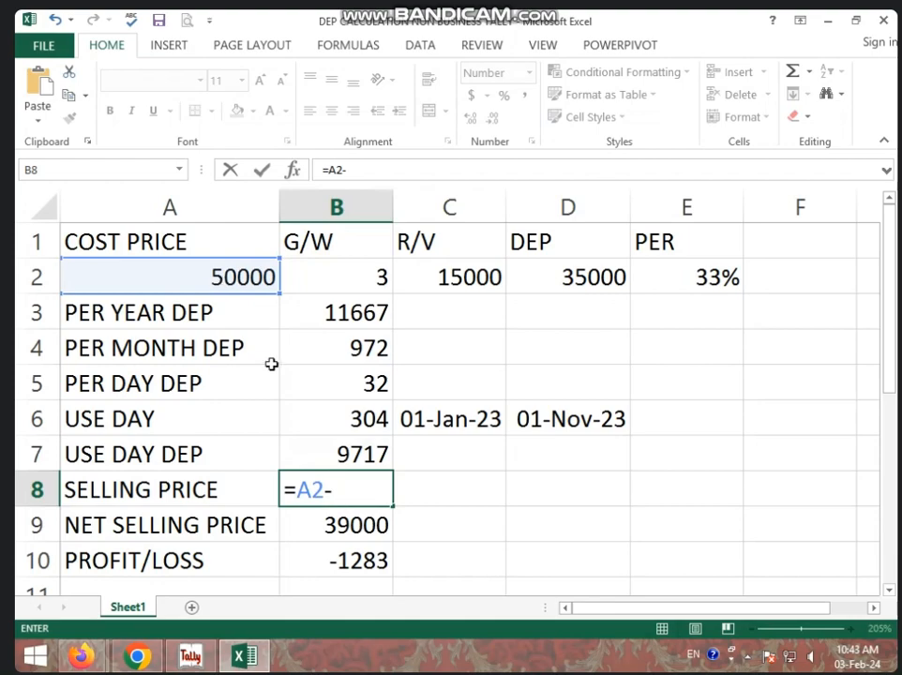
pyautogui.click(331, 465)
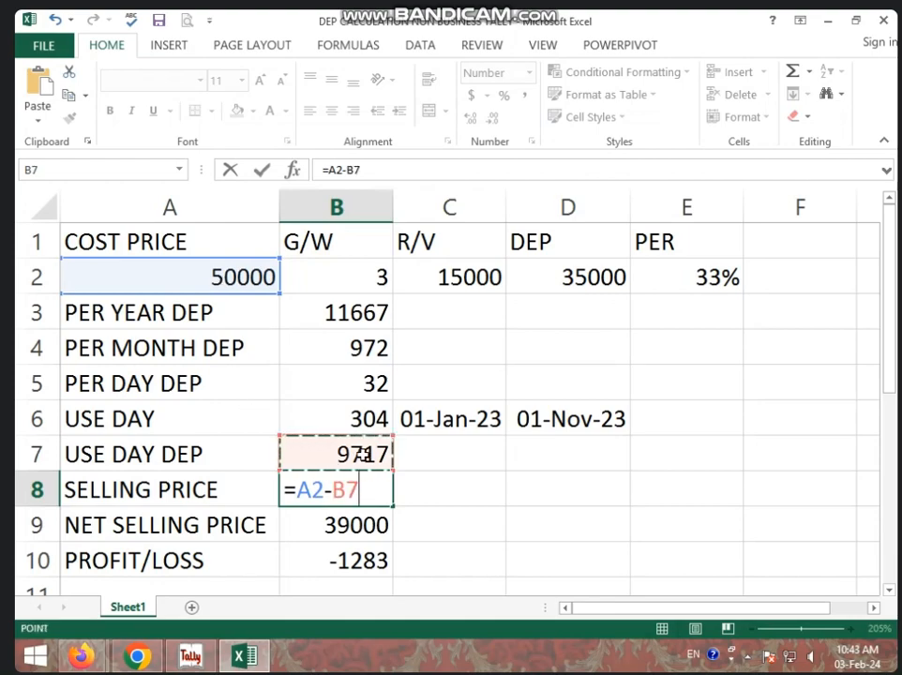
pyautogui.press('Return')
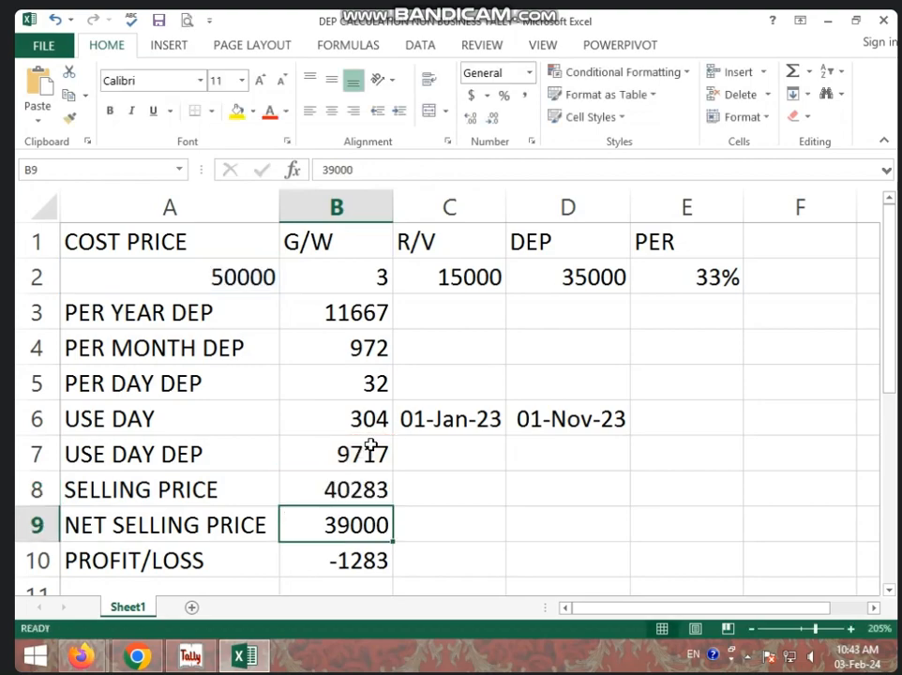
# Examine the cost price, use-day depreciation, selling price and net selling price cells in the sheet
pyautogui.click(214, 278)
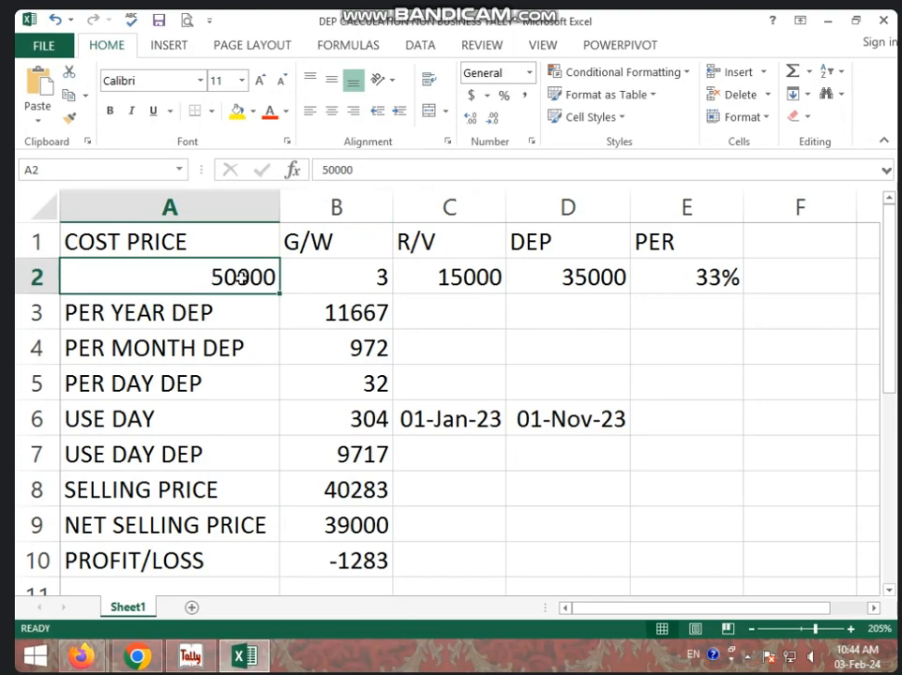
pyautogui.click(347, 459)
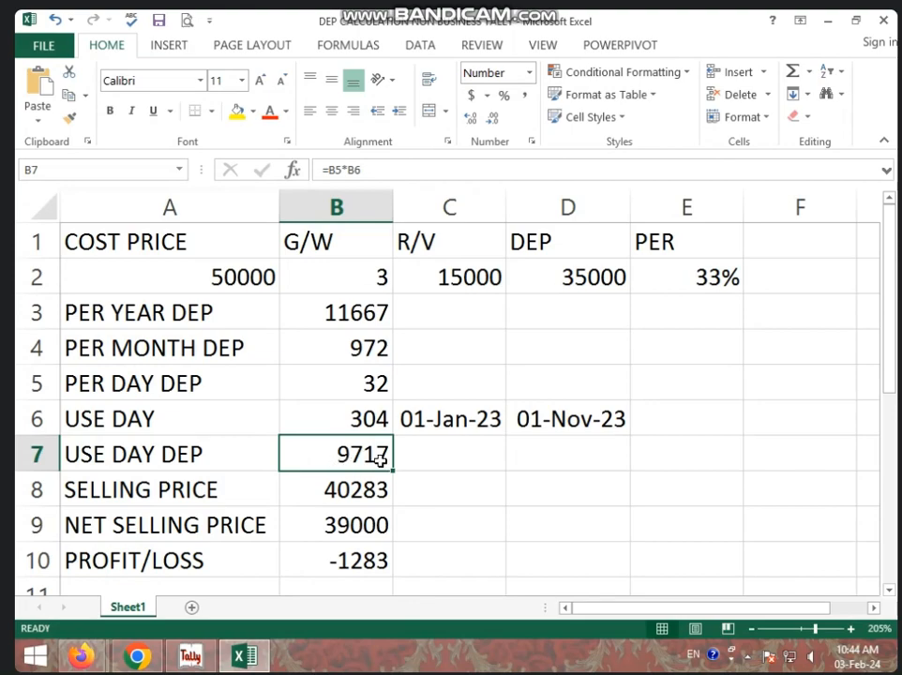
pyautogui.click(366, 491)
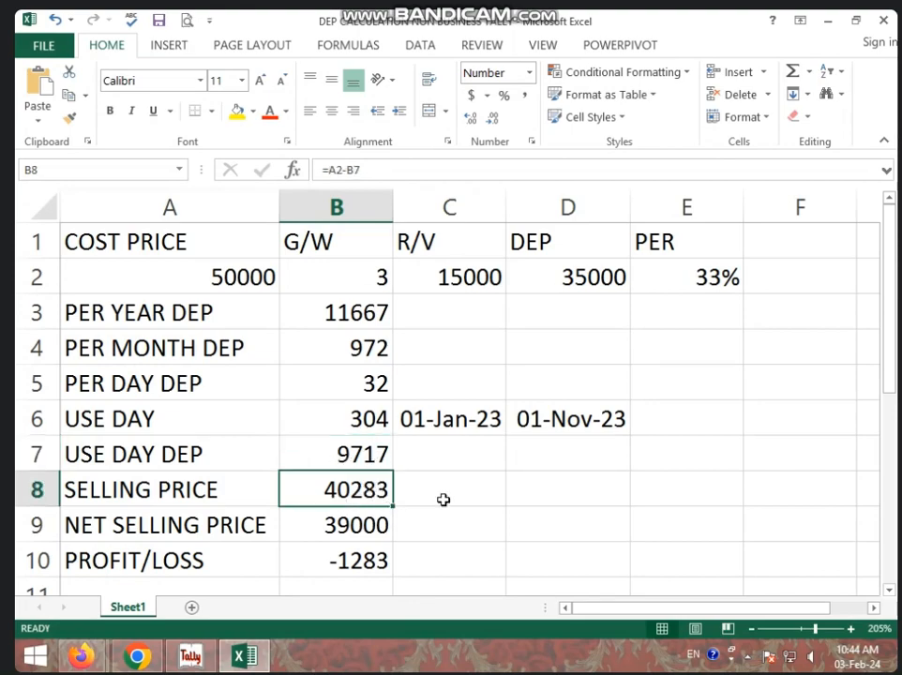
pyautogui.click(349, 531)
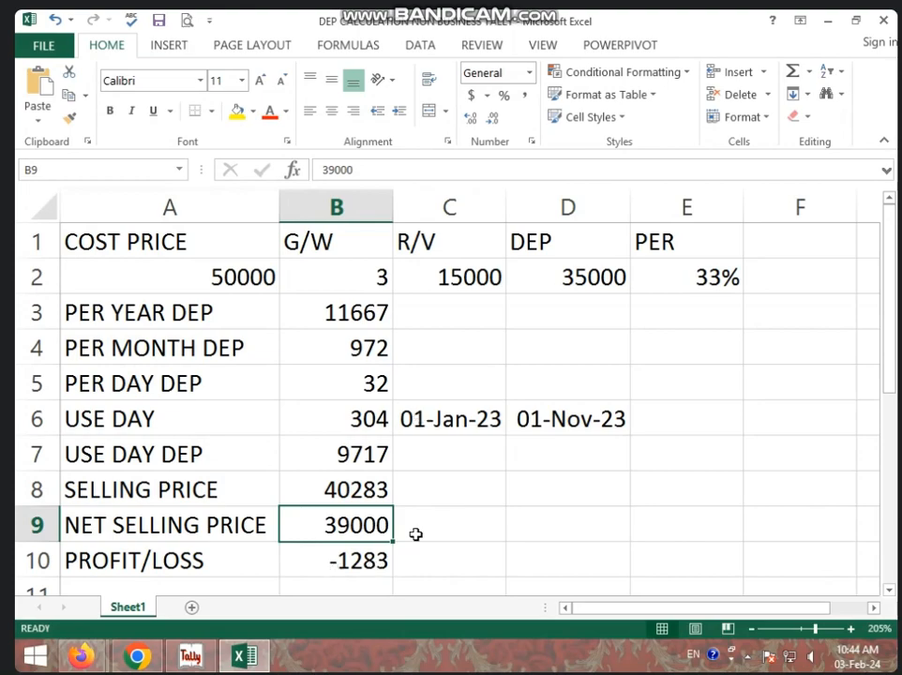
# Switch to Tally and examine the Fixed Assets group in the State Bank of India balance sheet, returning to the Gateway
pyautogui.click(195, 660)
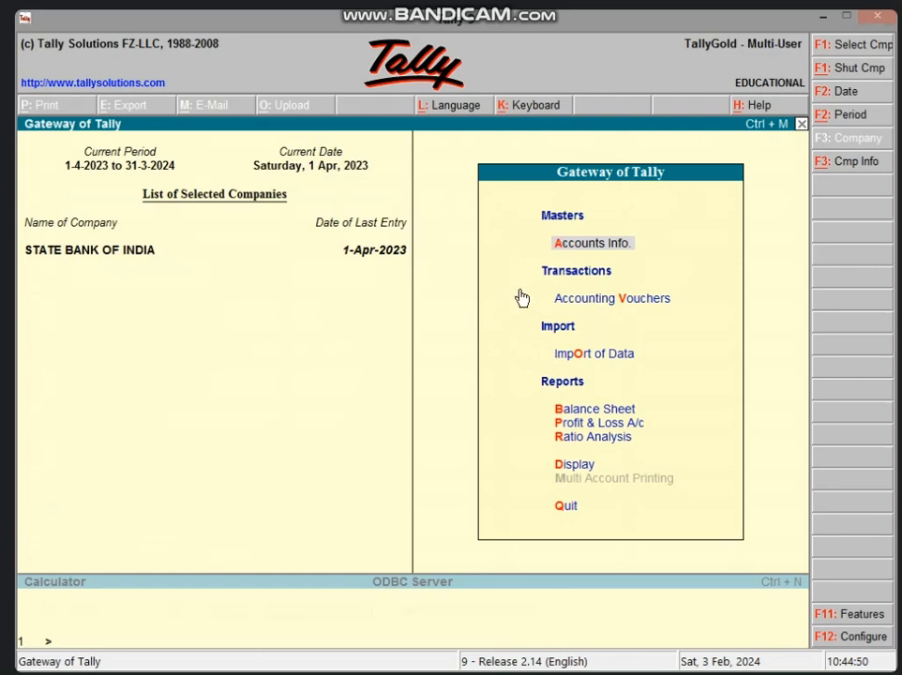
pyautogui.press('b')
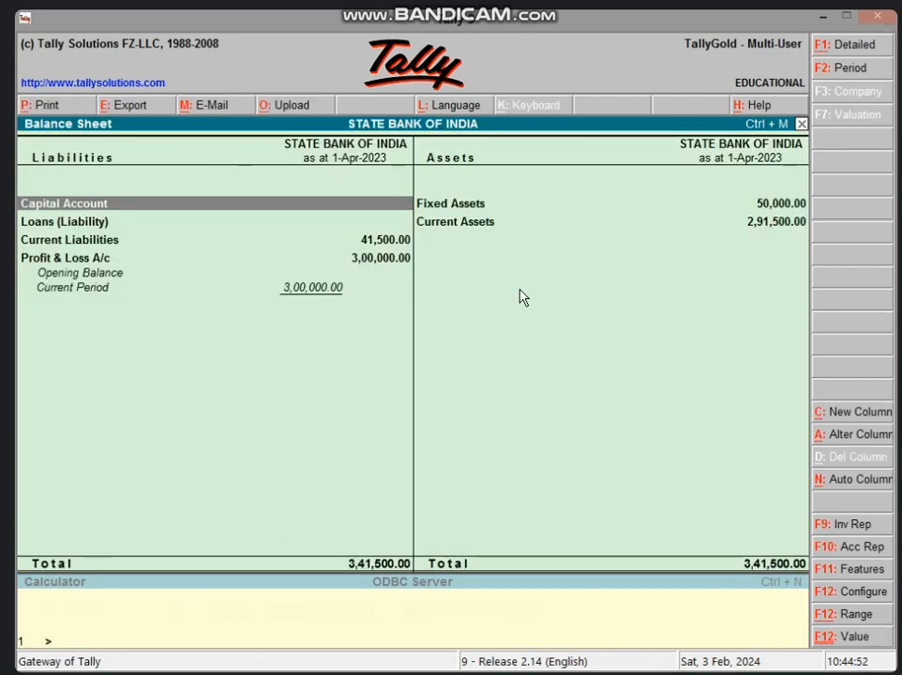
pyautogui.press('Right')
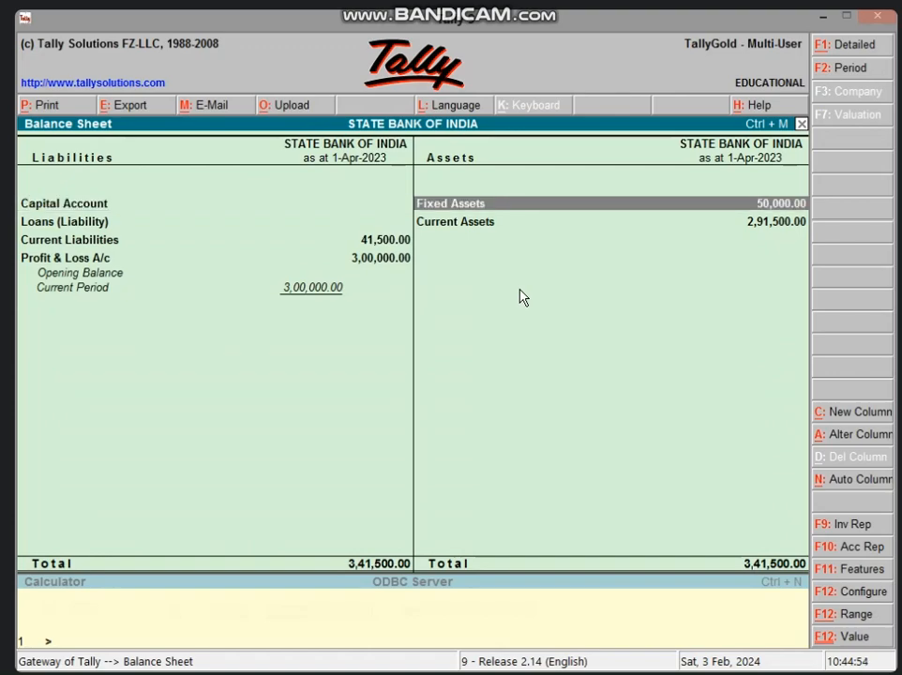
pyautogui.press('Return')
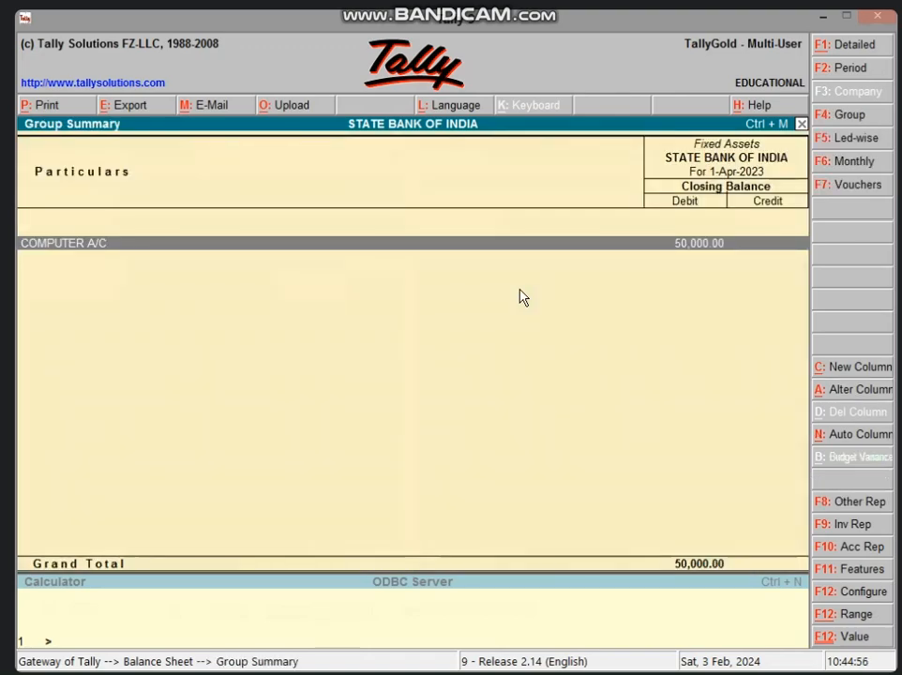
pyautogui.press('Escape')
pyautogui.press('Escape')
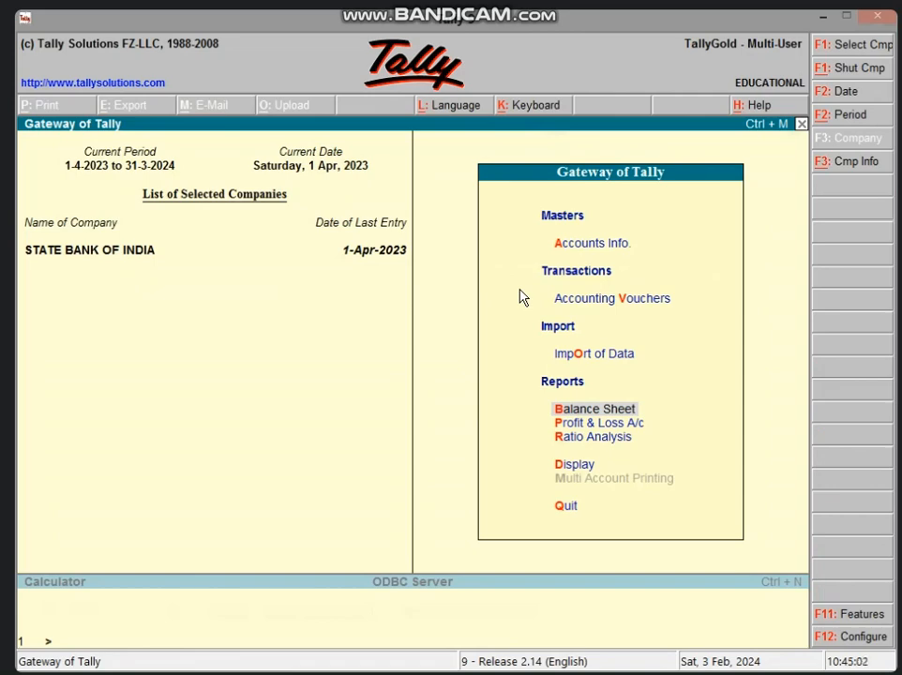
# Start a journal voucher and create the ledger DEP A/C under Indirect Expenses as its debit account
pyautogui.press('v')
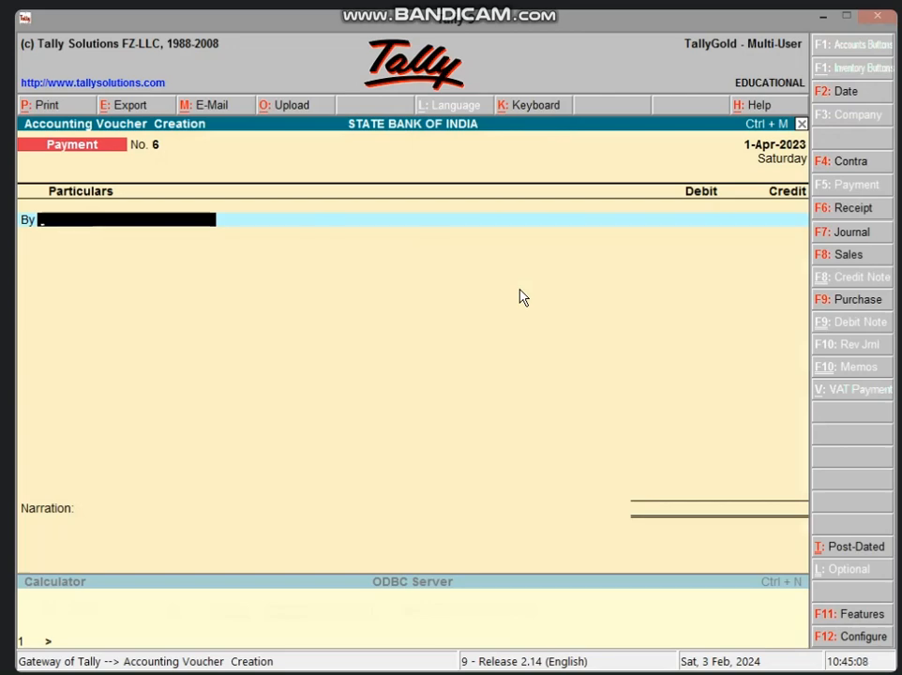
pyautogui.press('F7')
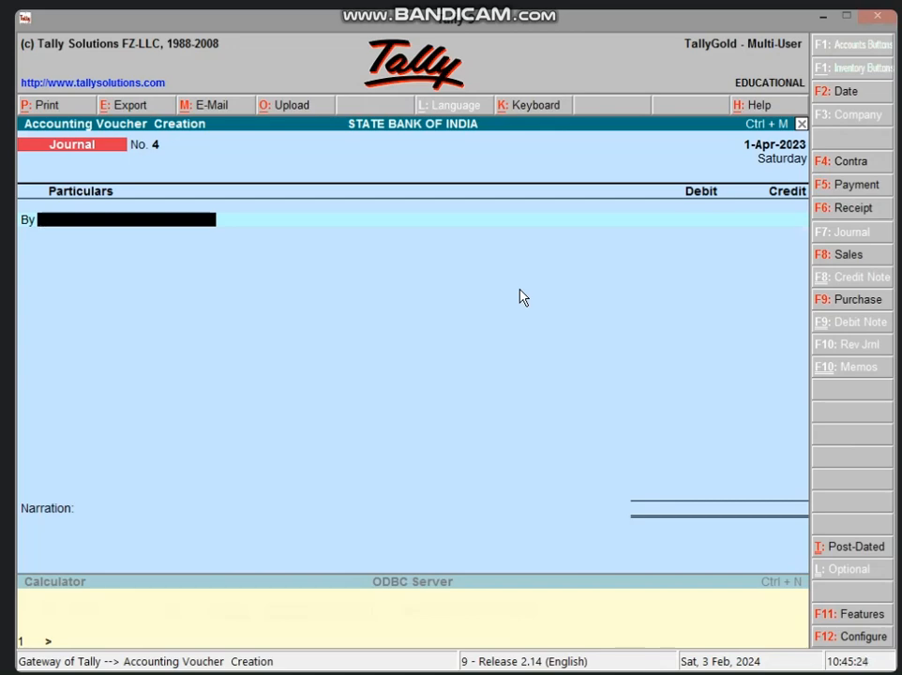
pyautogui.hotkey('alt', 'c')
pyautogui.write('DEP A/C')
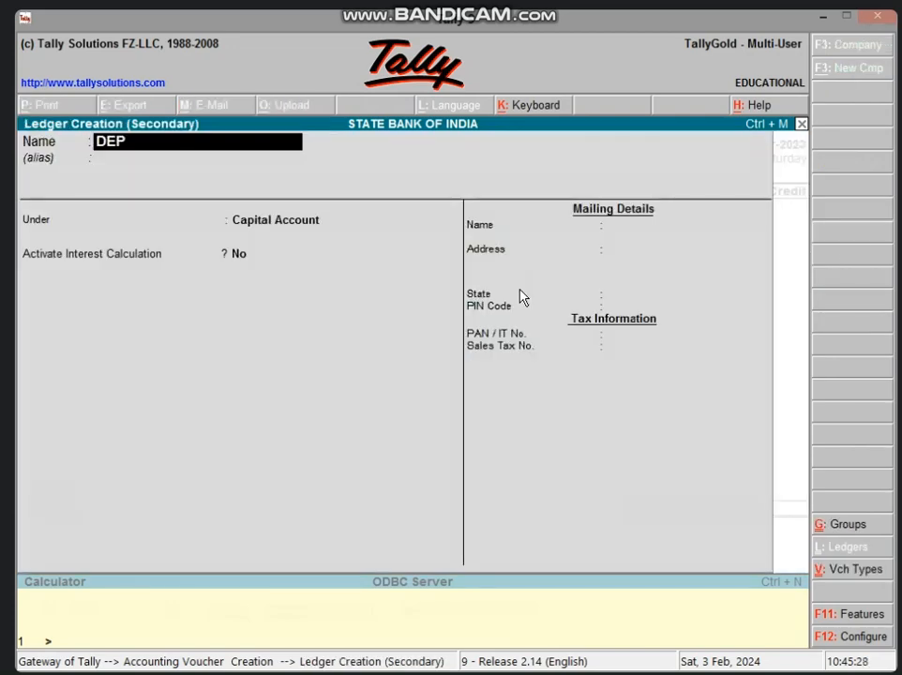
pyautogui.press('Return')
pyautogui.press('Return')
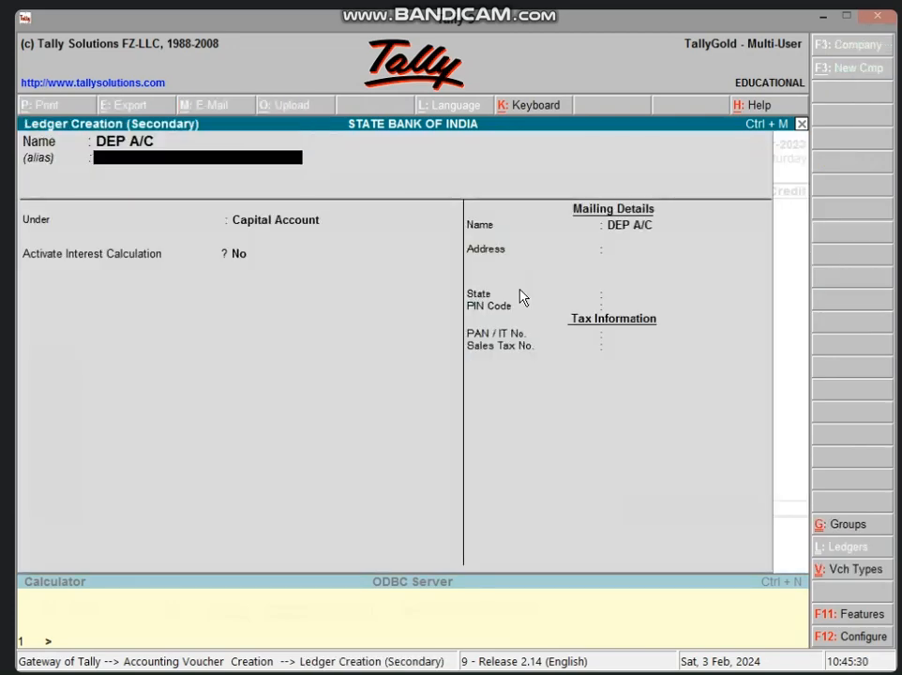
pyautogui.write('IND')
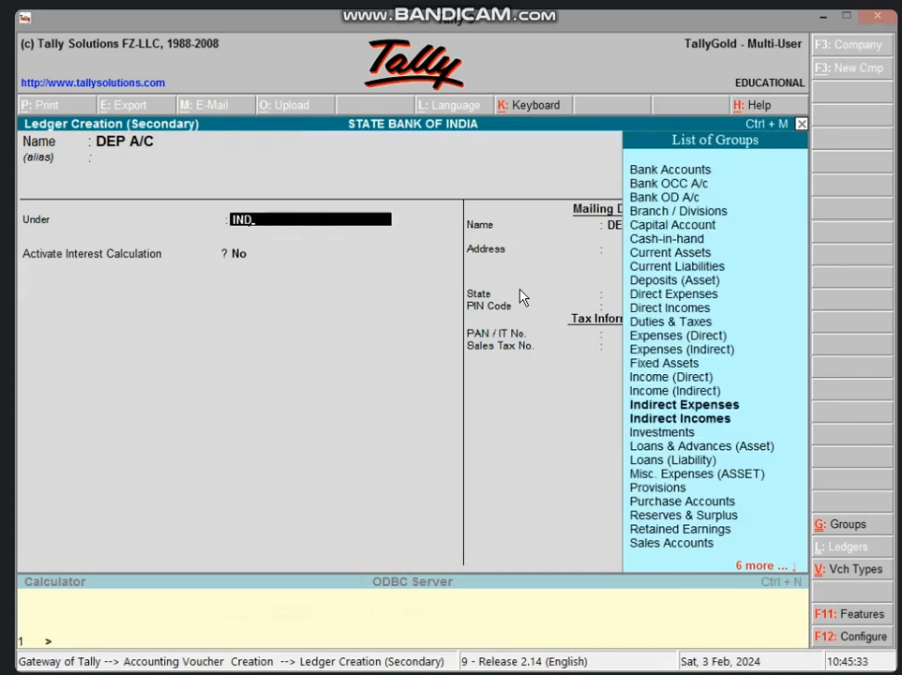
pyautogui.press('Down')
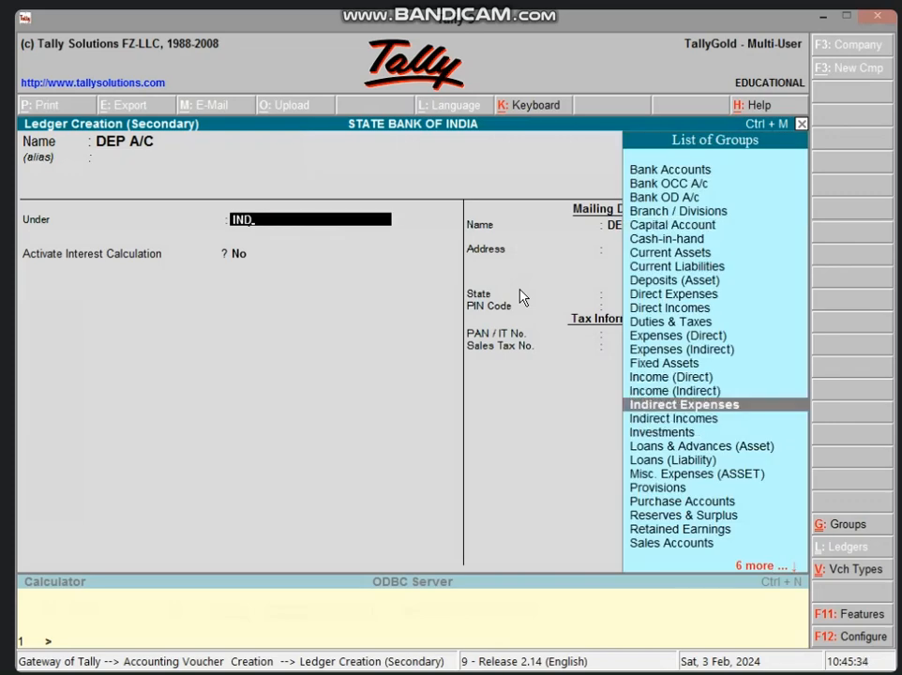
pyautogui.press('Return')
pyautogui.press('Return')
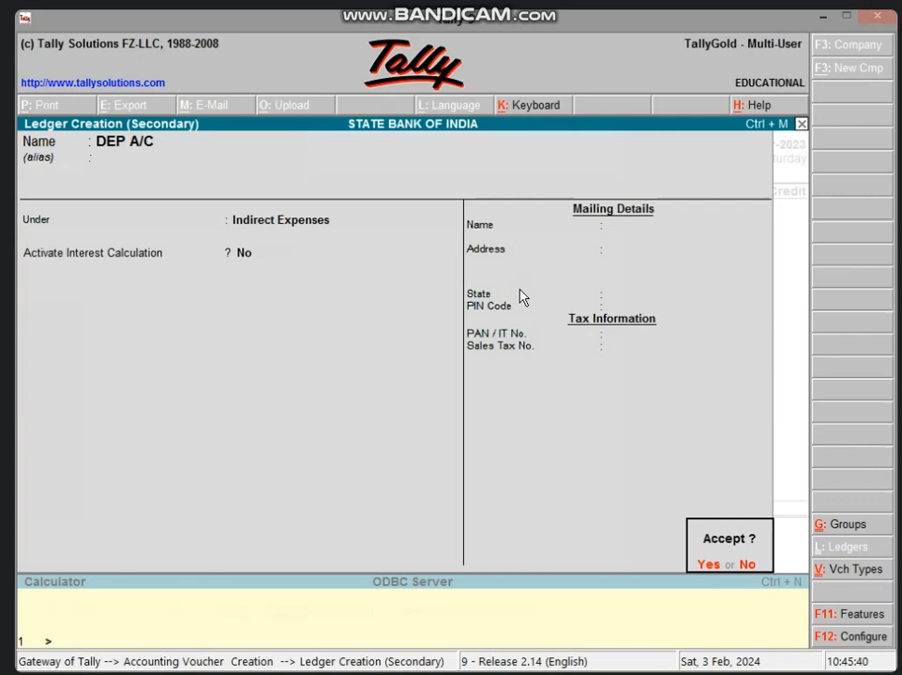
pyautogui.press('Return')
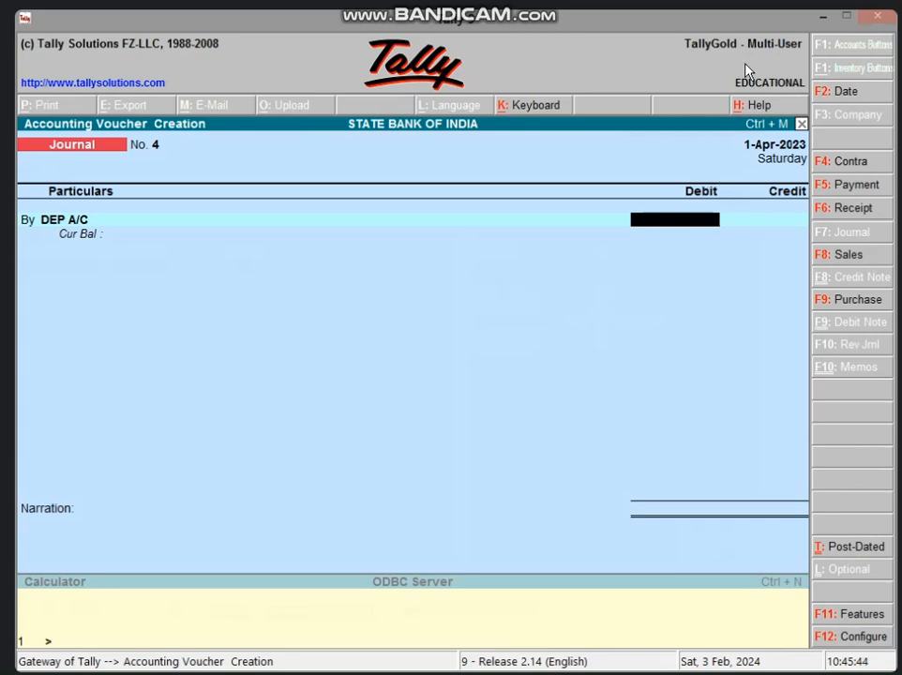
# Switch to Excel and examine the per-day depreciation, use days and use-day depreciation in B5 to B7
pyautogui.hotkey('alt', 'Tab')
pyautogui.click(353, 455)
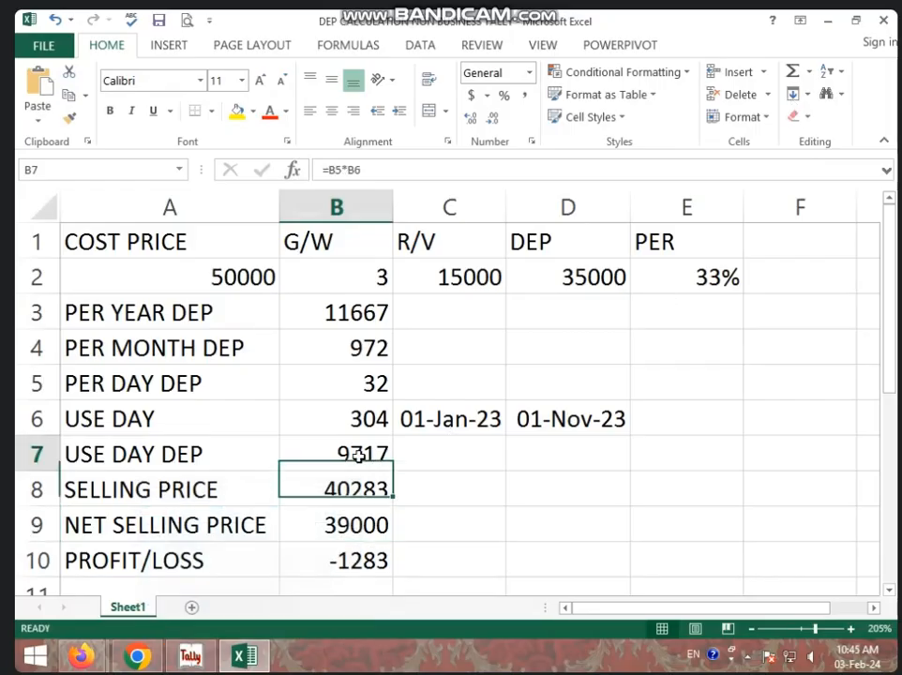
pyautogui.click(362, 387)
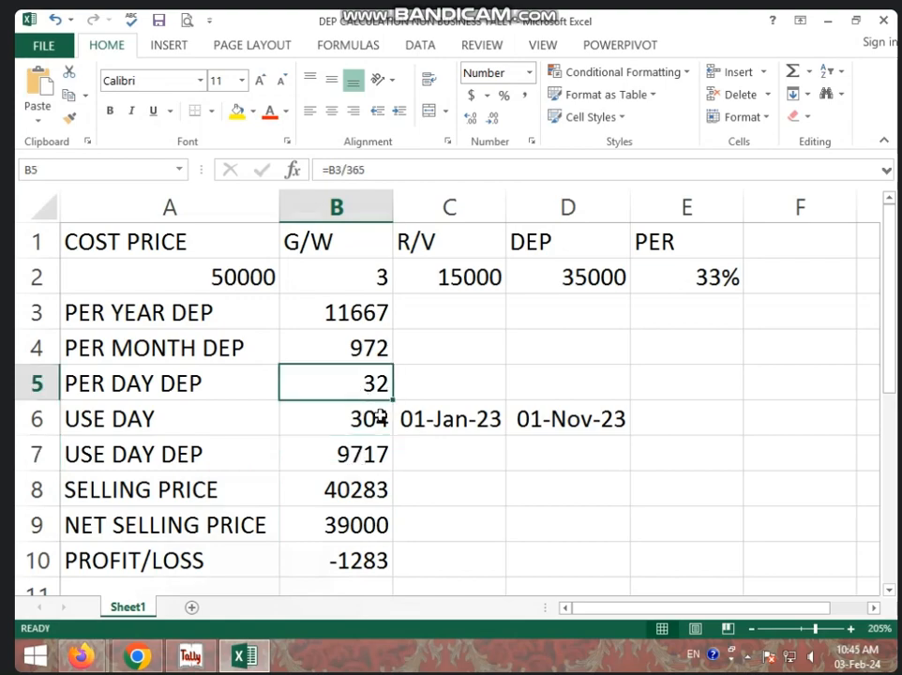
pyautogui.click(377, 416)
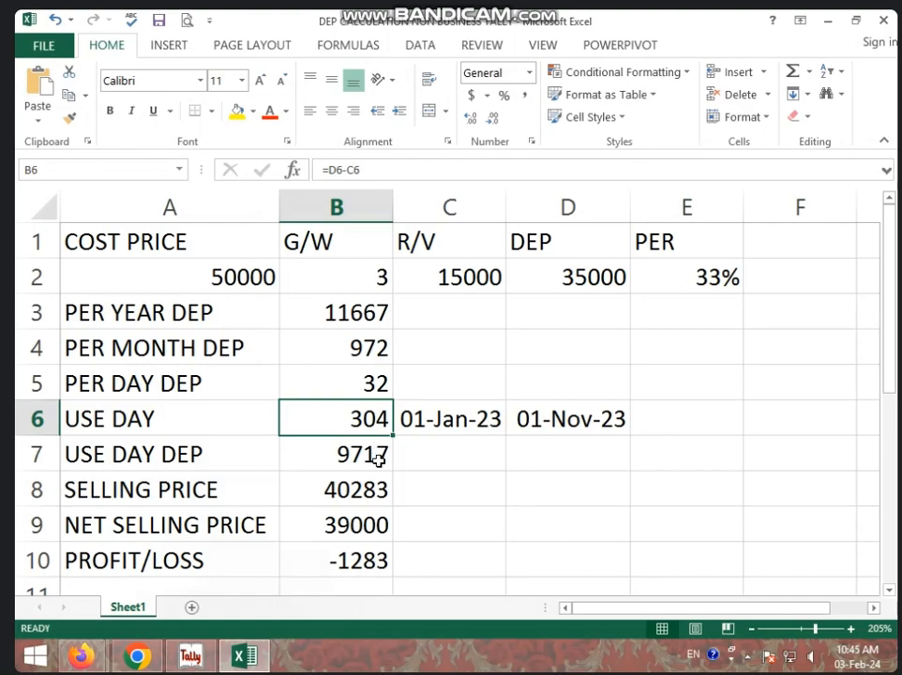
pyautogui.click(375, 456)
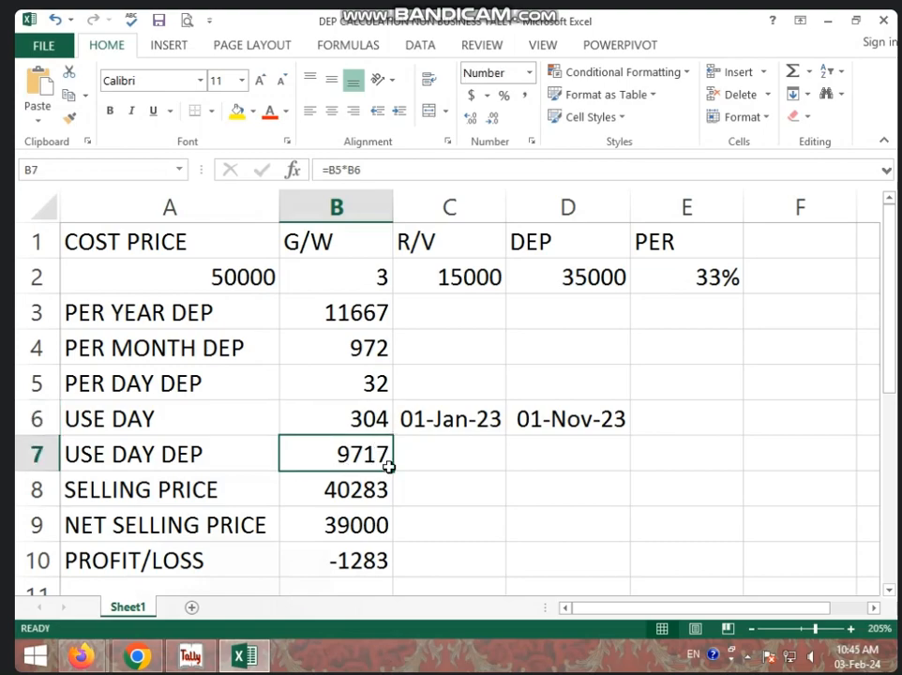
# Switch back to Tally, debit DEP A/C with 9717 and choose COMPUTER A/C as the credit account in the journal voucher
pyautogui.click(194, 648)
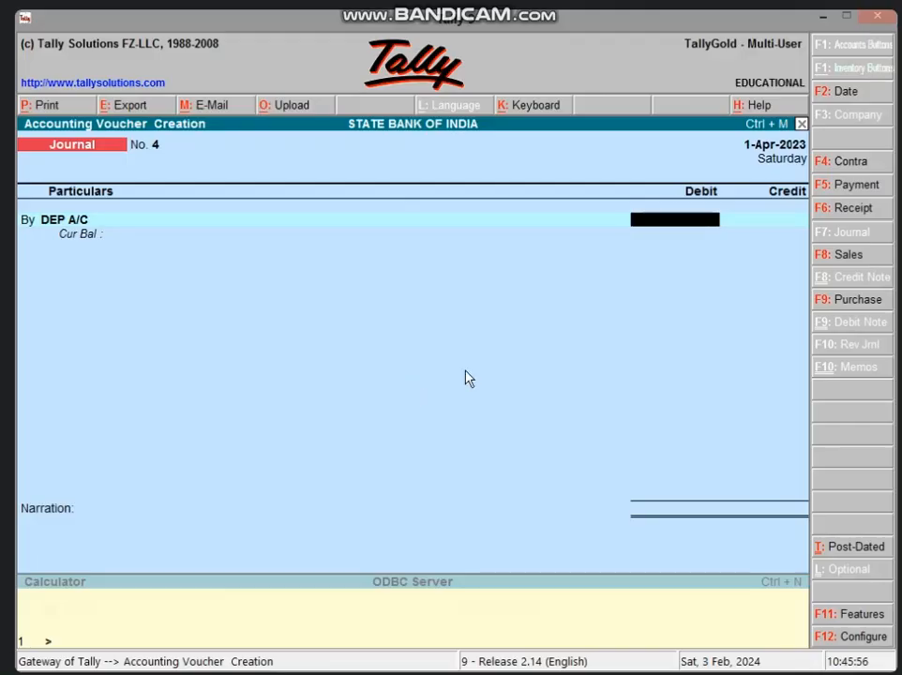
pyautogui.write('9717')
pyautogui.press('Return')
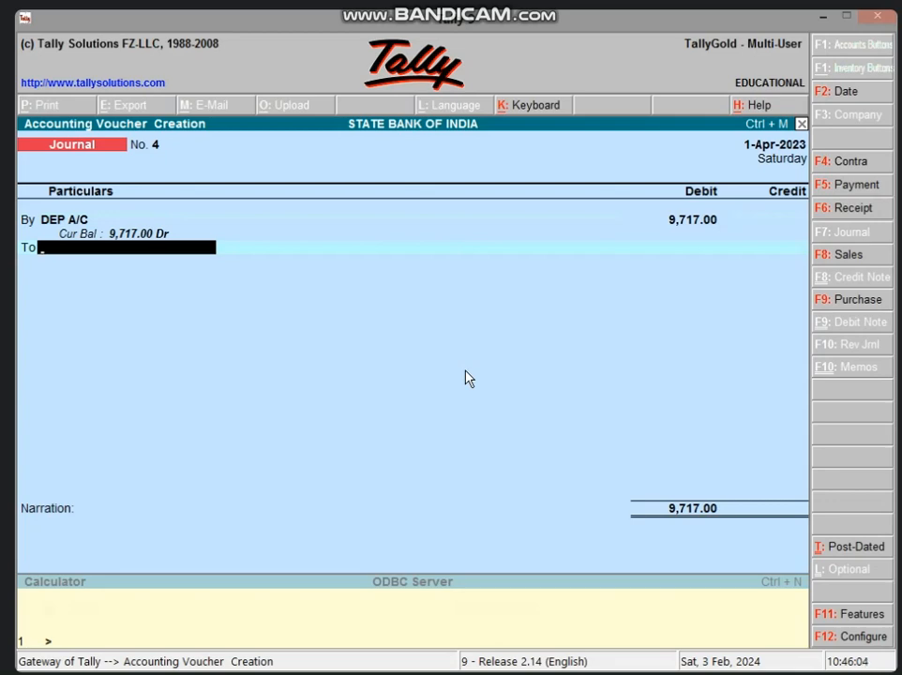
pyautogui.write('C')
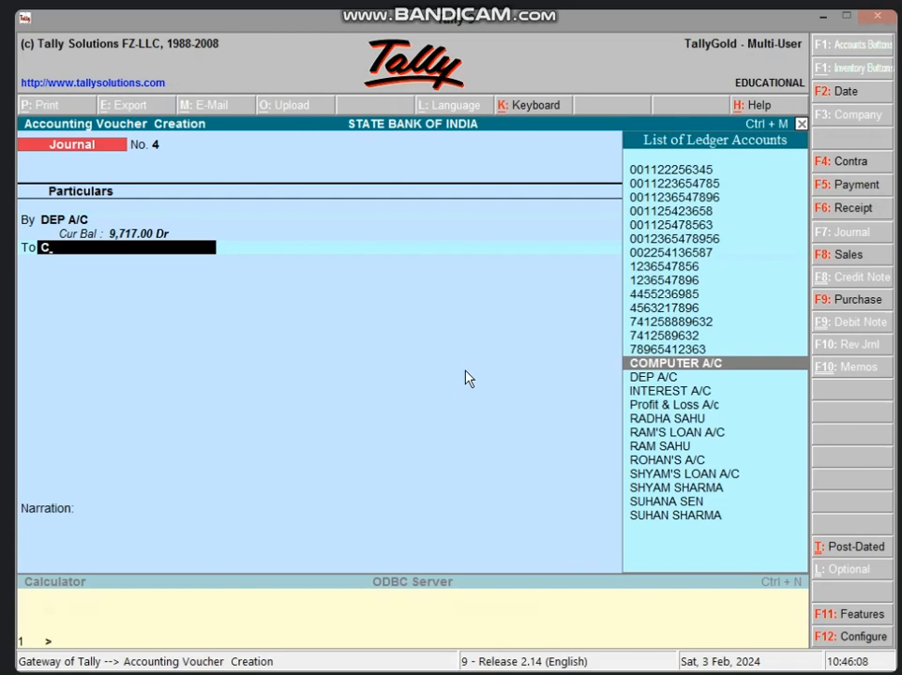
pyautogui.press('Return')
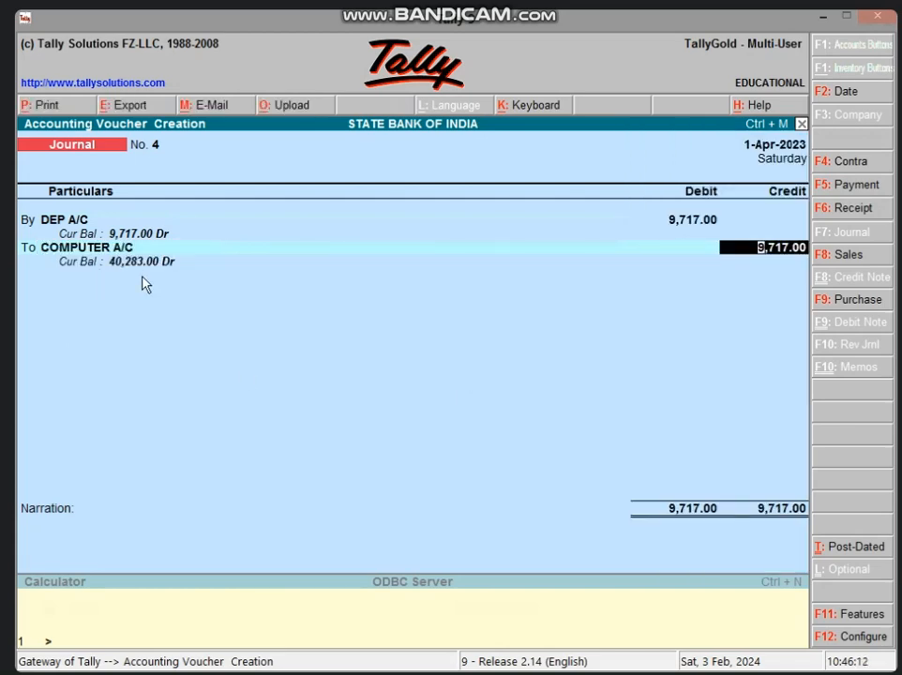
# Switch to Excel and check the selling price in cell B8 against the computer account's balance
pyautogui.click(823, 16)
pyautogui.click(380, 490)
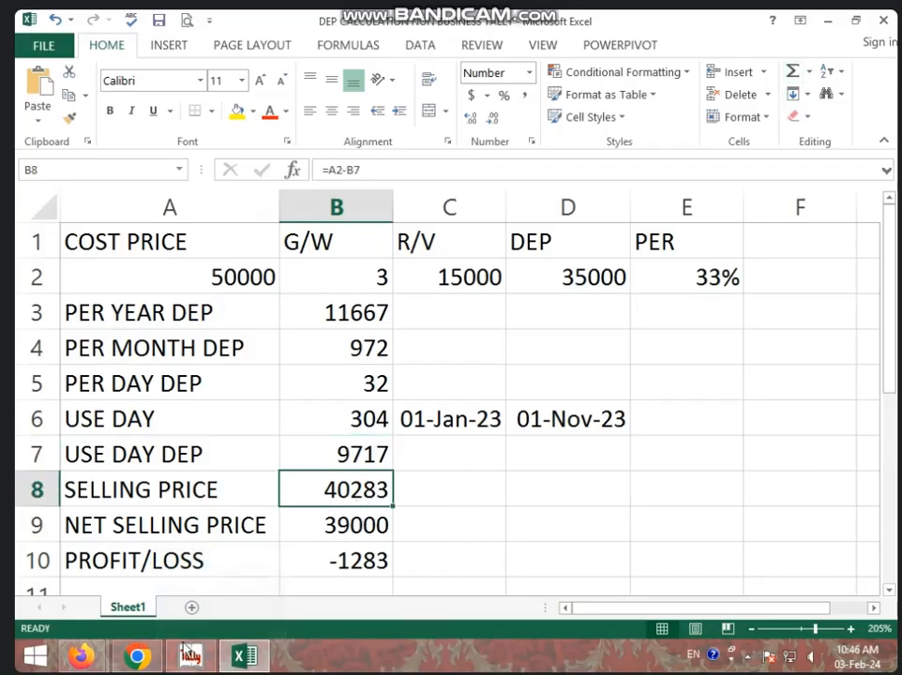
# Switch back to Tally, keep the 9,717.00 credit to COMPUTER A/C and save the journal voucher without a narration
pyautogui.click(194, 655)
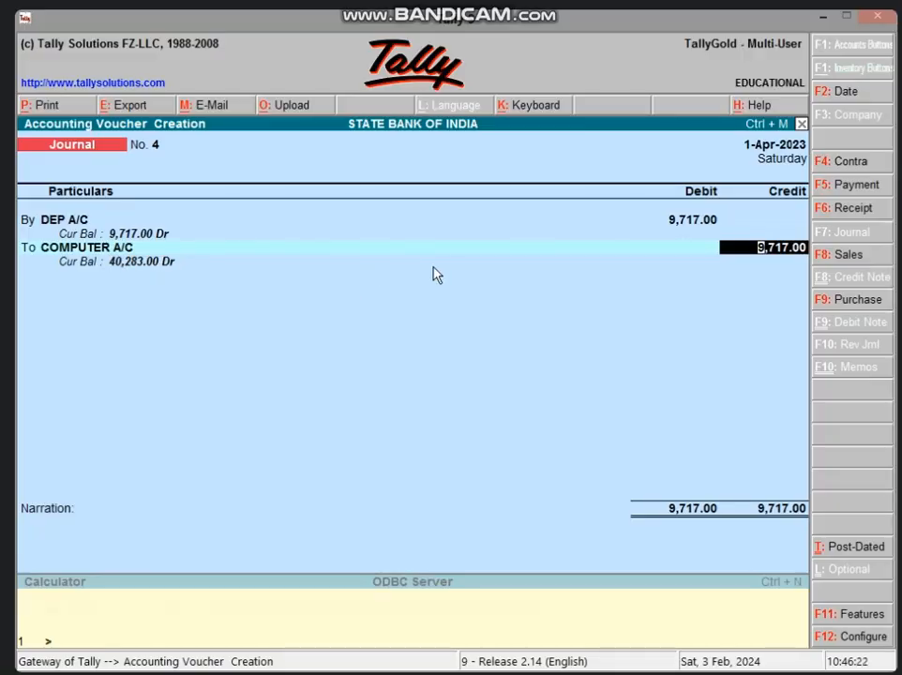
pyautogui.press('Return')
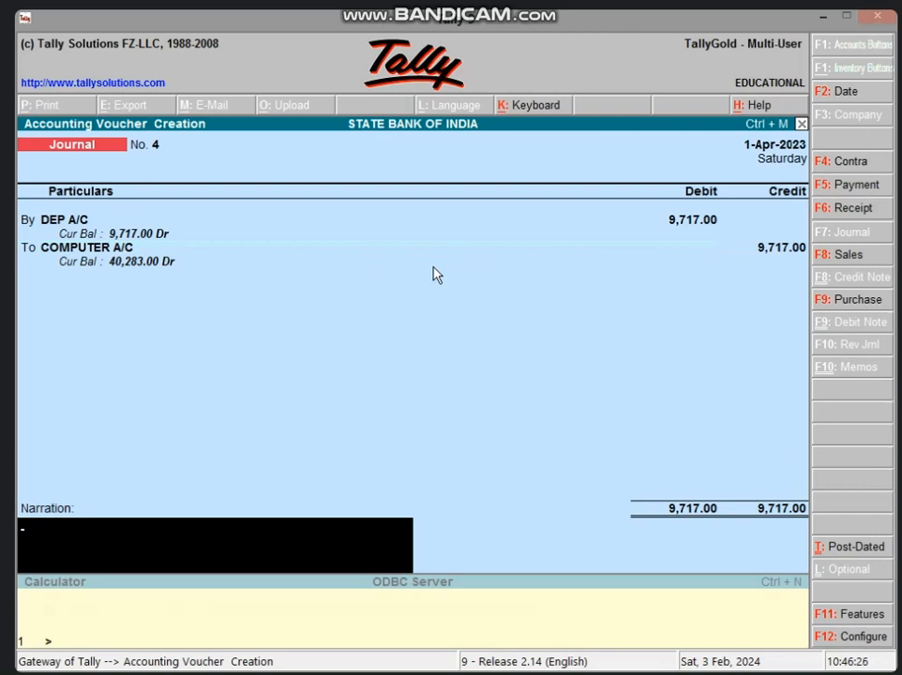
pyautogui.press('Return')
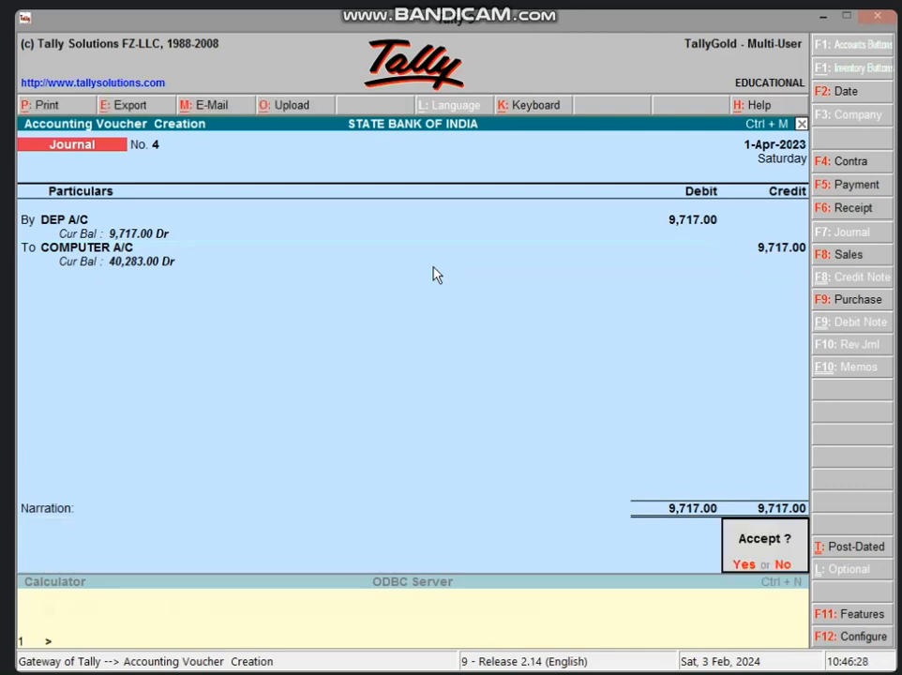
pyautogui.press('Return')
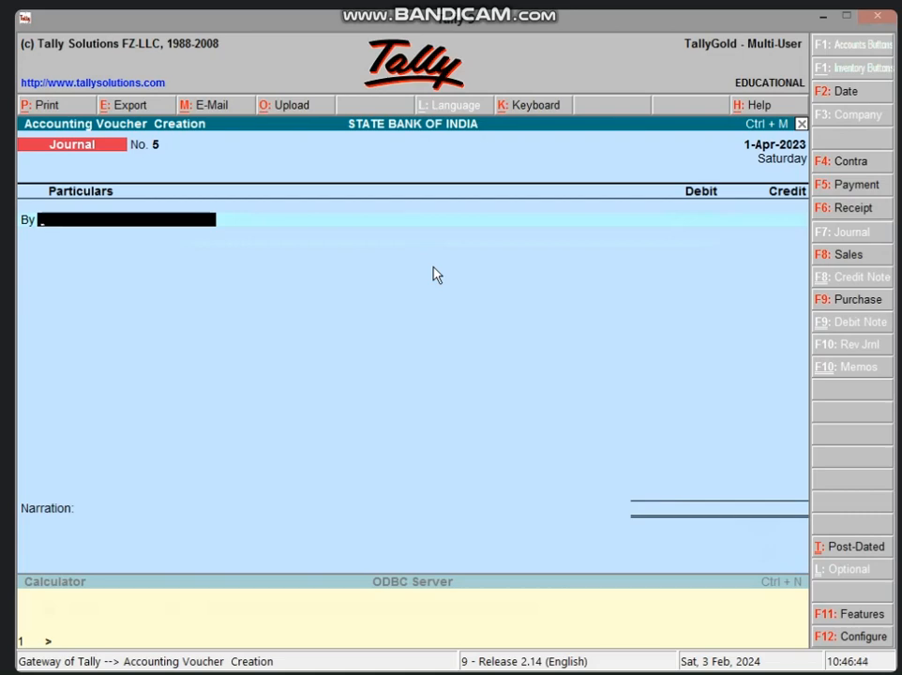
# Start a receipt voucher and choose COMPUTER A/C as its credit account
pyautogui.press('F6')
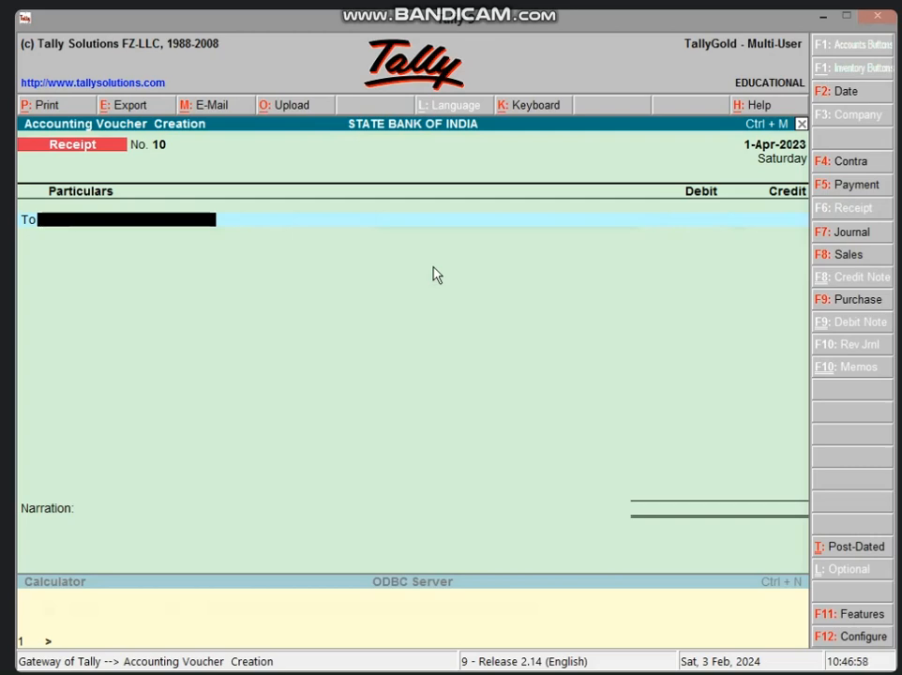
pyautogui.write('CO')
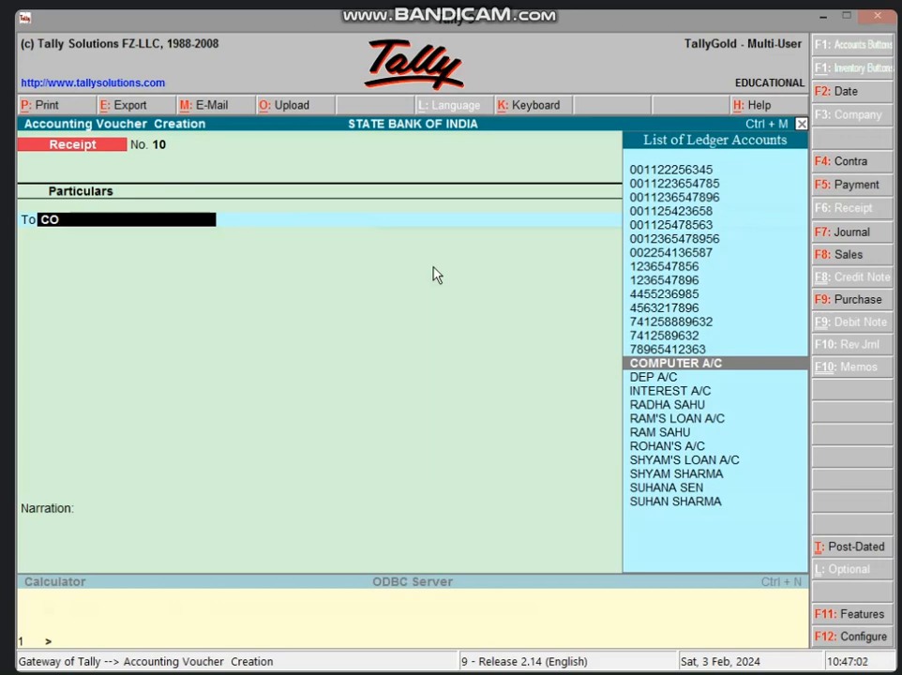
pyautogui.press('Return')
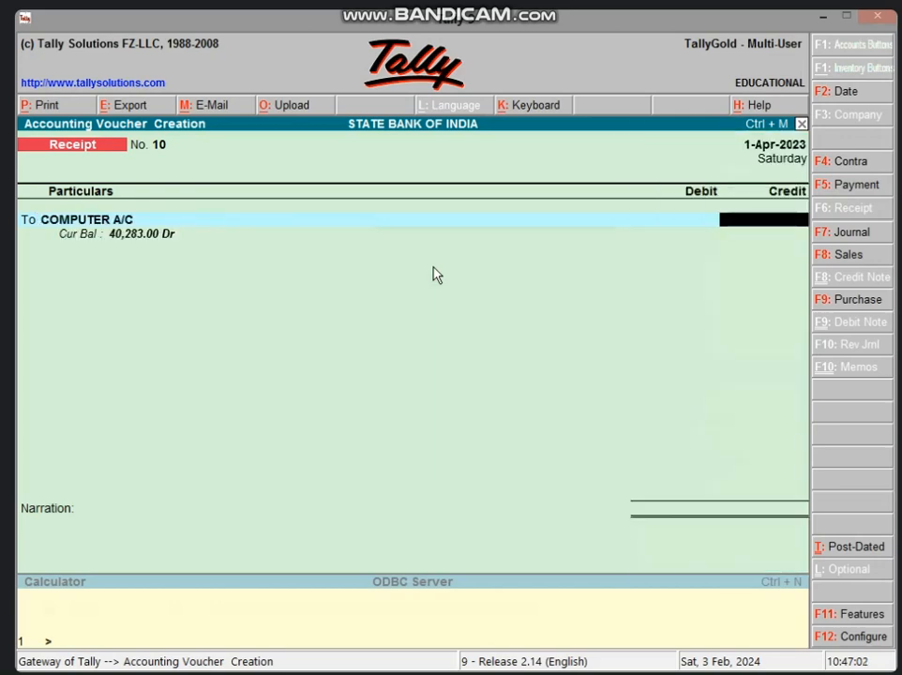
# Switch to Excel and compare the net selling price in B9 with the selling price in B8
pyautogui.click(823, 16)
pyautogui.click(336, 531)
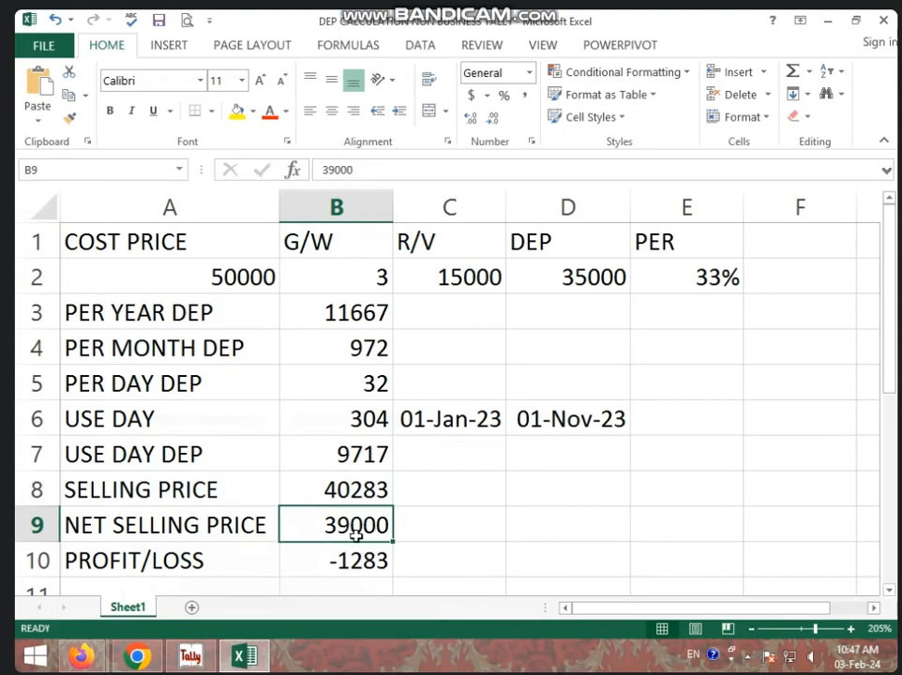
pyautogui.click(330, 492)
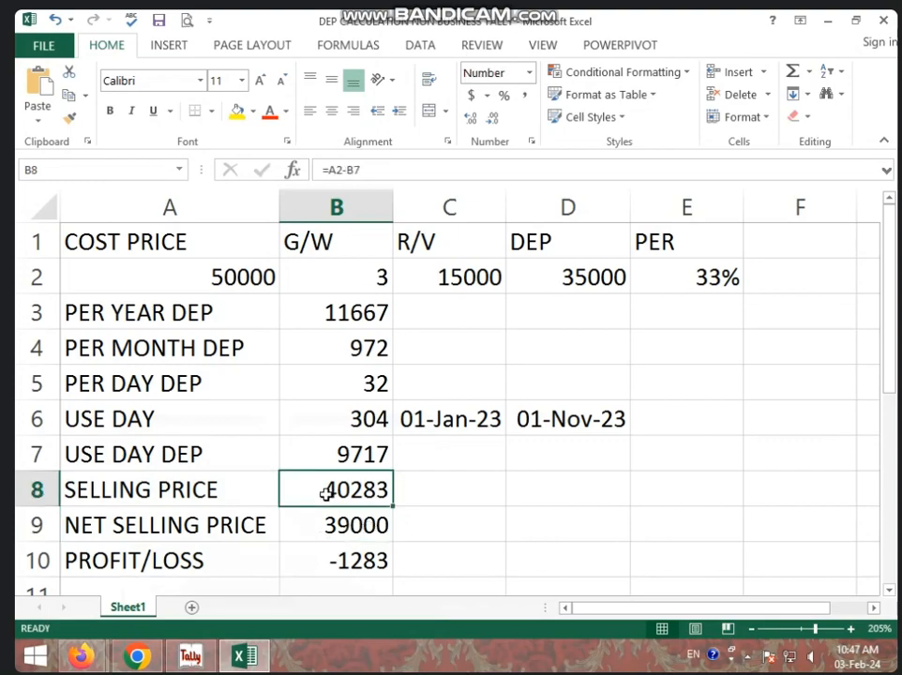
pyautogui.click(380, 526)
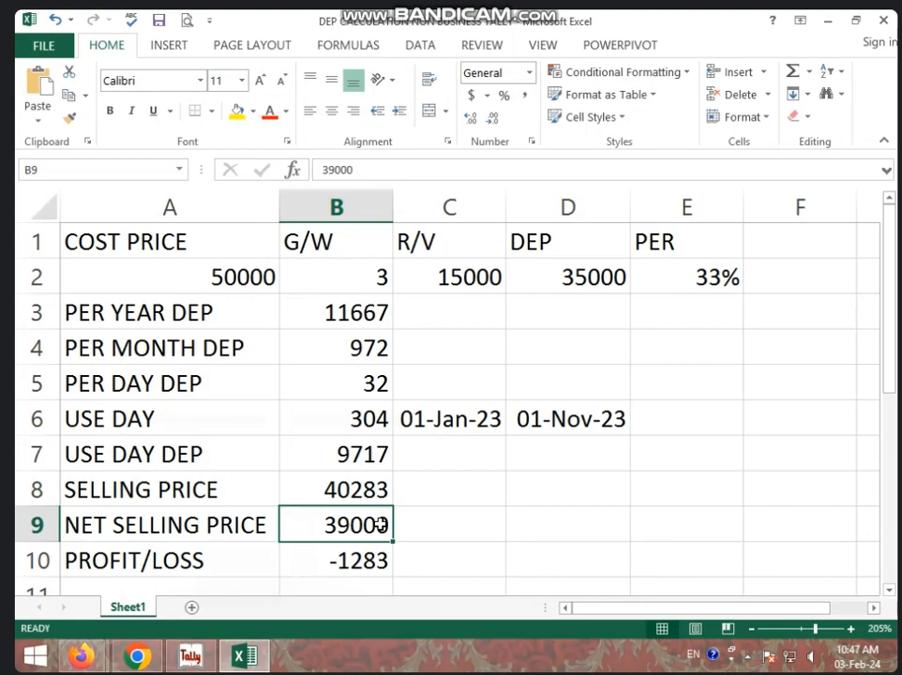
# Switch back to Tally and credit COMPUTER A/C with 39000 in the receipt voucher
pyautogui.click(191, 656)
pyautogui.write('39000')
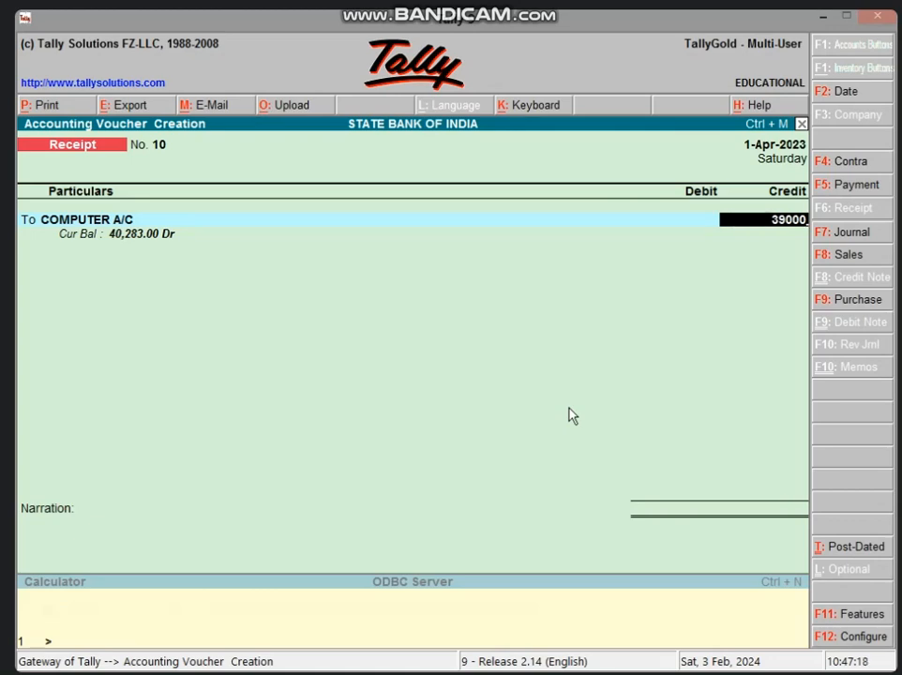
pyautogui.press('Return')
pyautogui.press('Return')
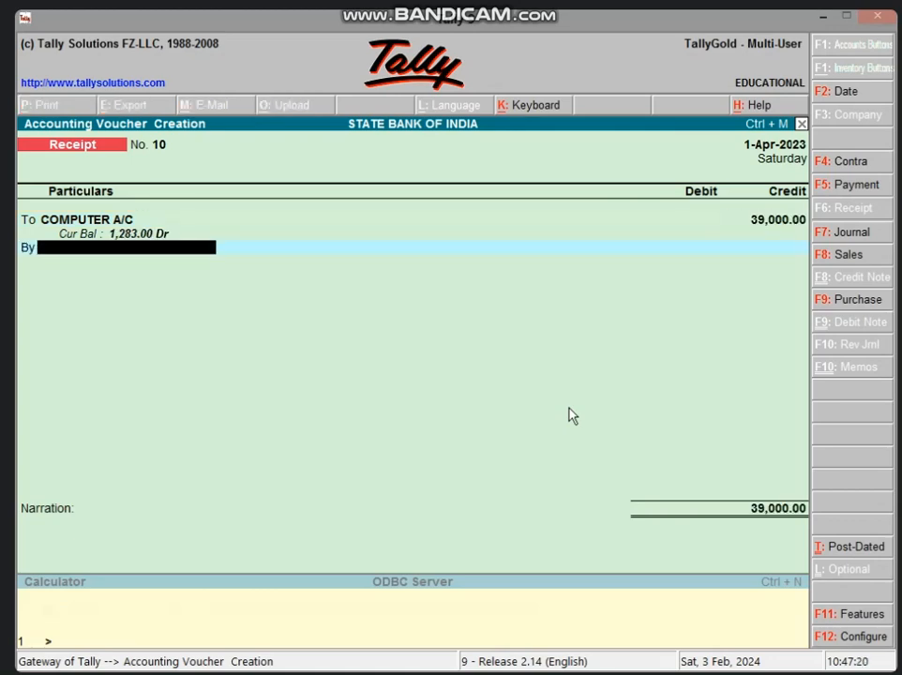
# Debit Cash with 39,000.00 and save the receipt voucher without a narration
pyautogui.write('CAS')
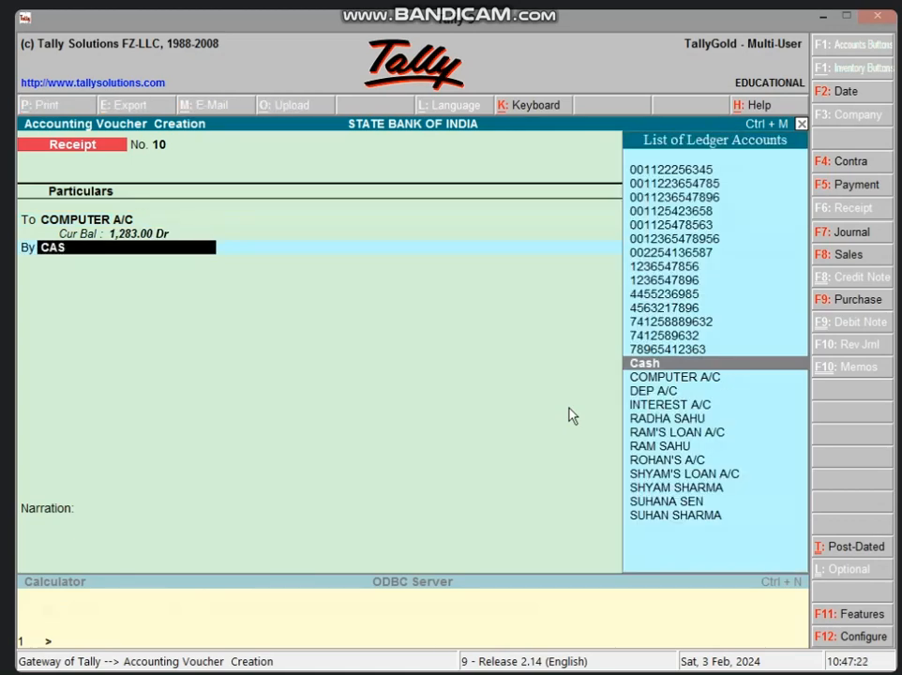
pyautogui.press('Return')
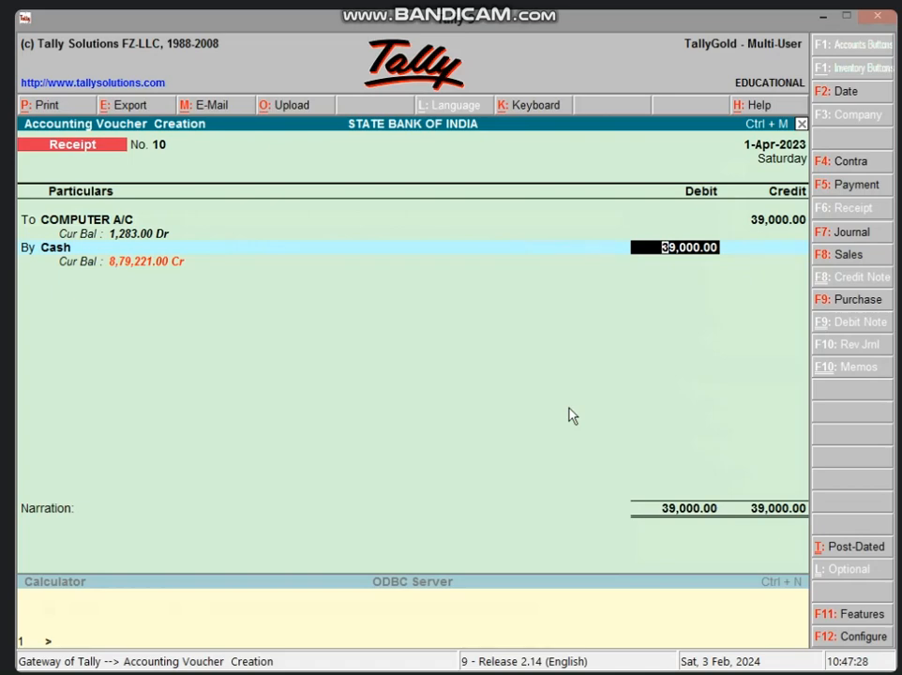
pyautogui.press('Return')
pyautogui.press('Return')
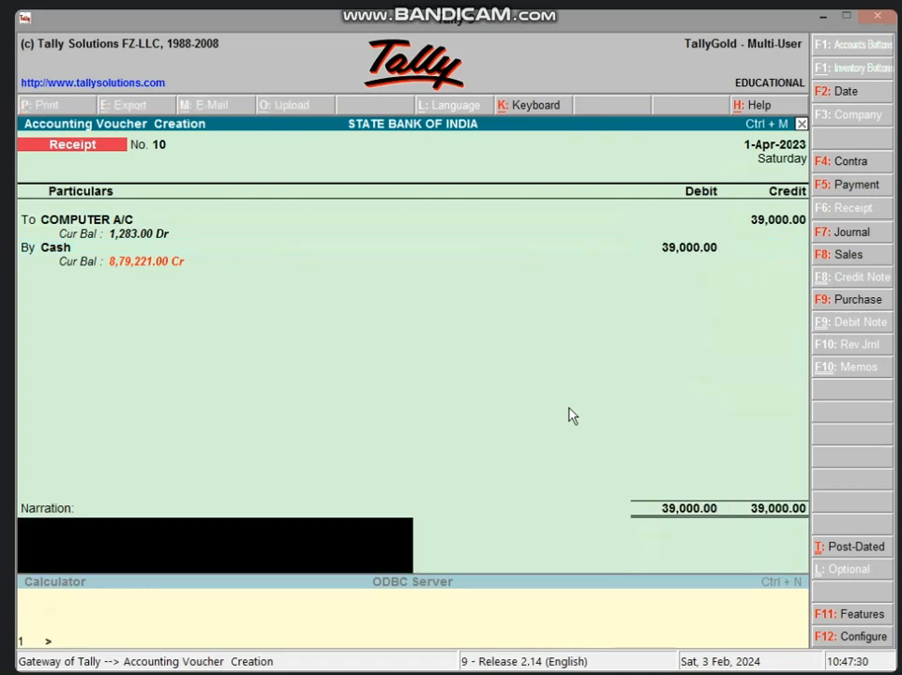
pyautogui.press('Return')
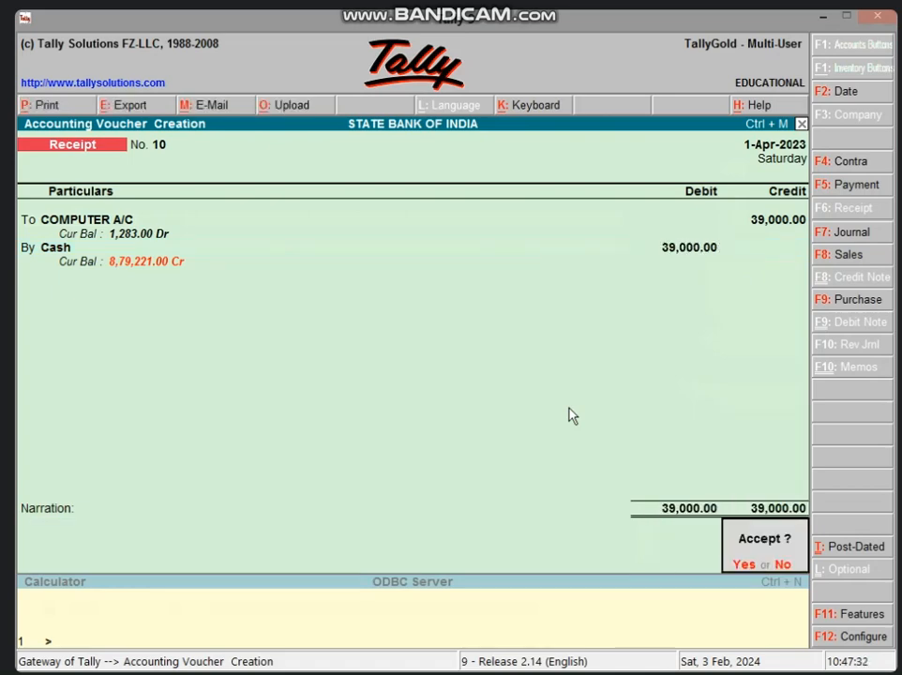
pyautogui.press('Return')
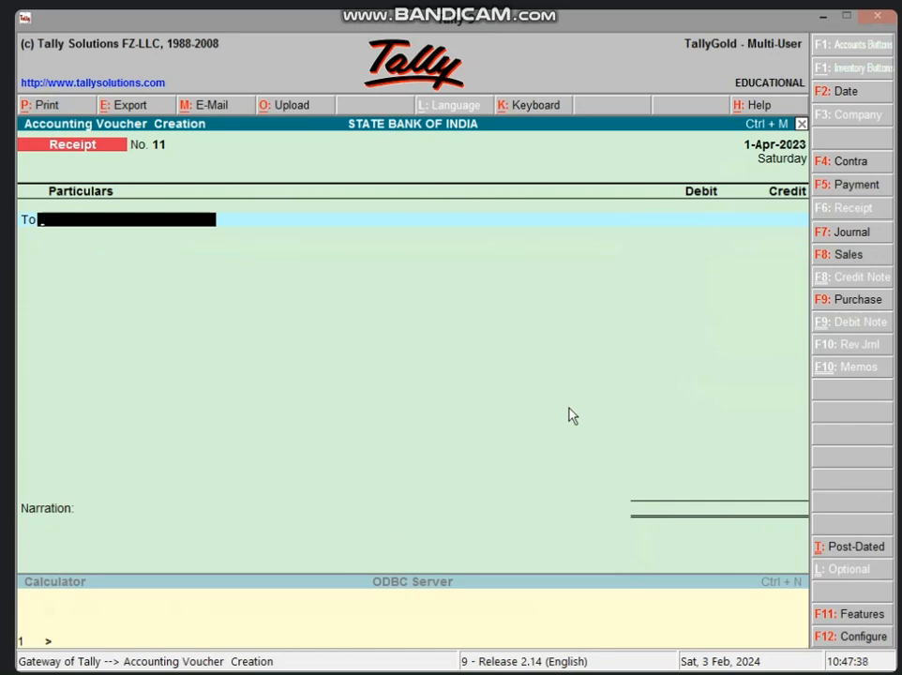
# Start a journal voucher and, for its debit side, a new ledger named after the credit buyer's account, with no alias
pyautogui.press('F7')
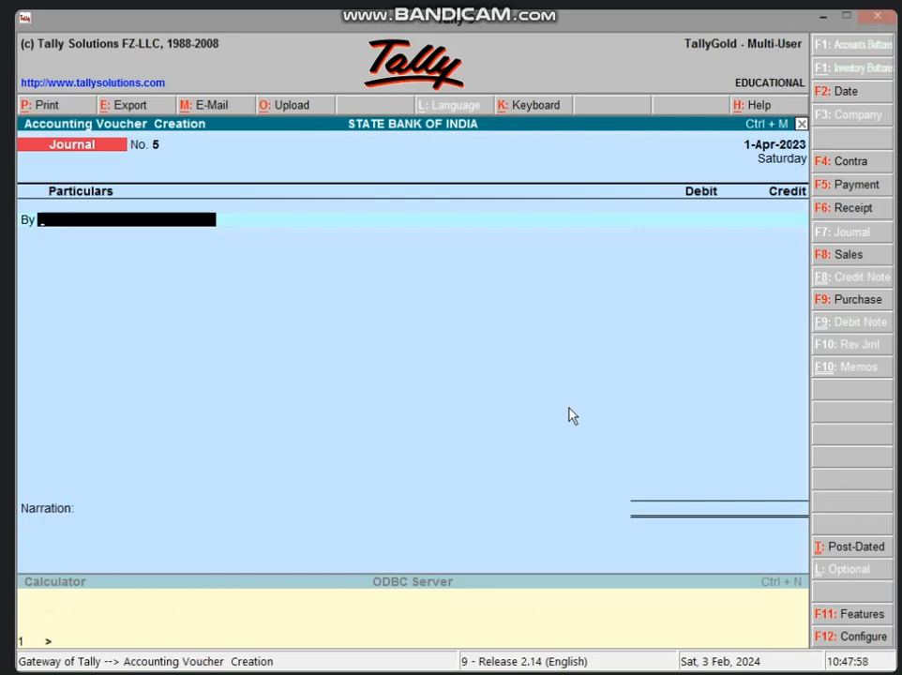
pyautogui.hotkey('alt', 'c')
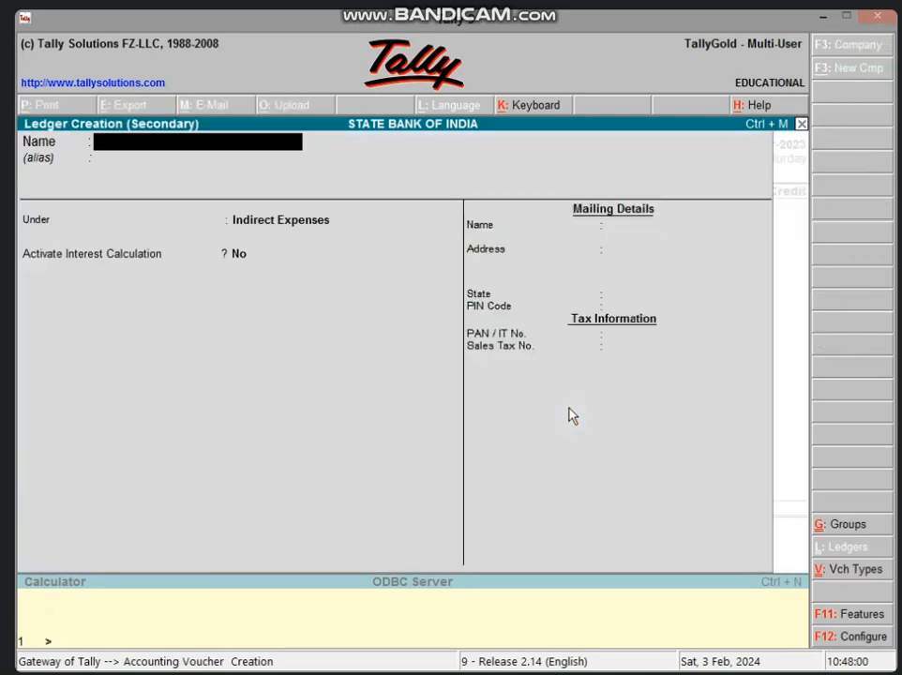
pyautogui.write('VIK')
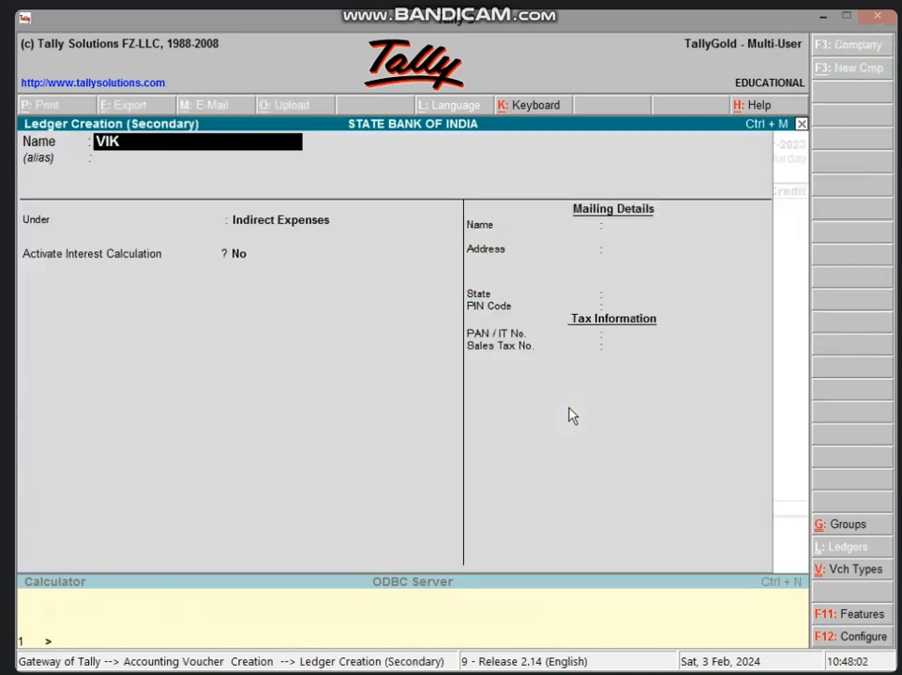
pyautogui.press('BackSpace')
pyautogui.write("JAY'S")
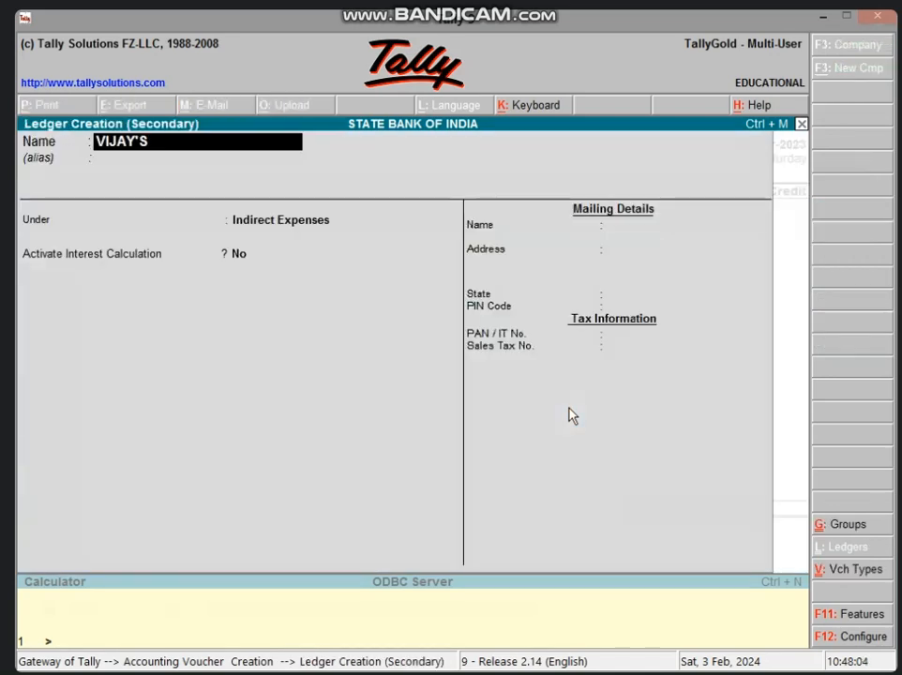
pyautogui.write(' A/C')
pyautogui.press('Return')
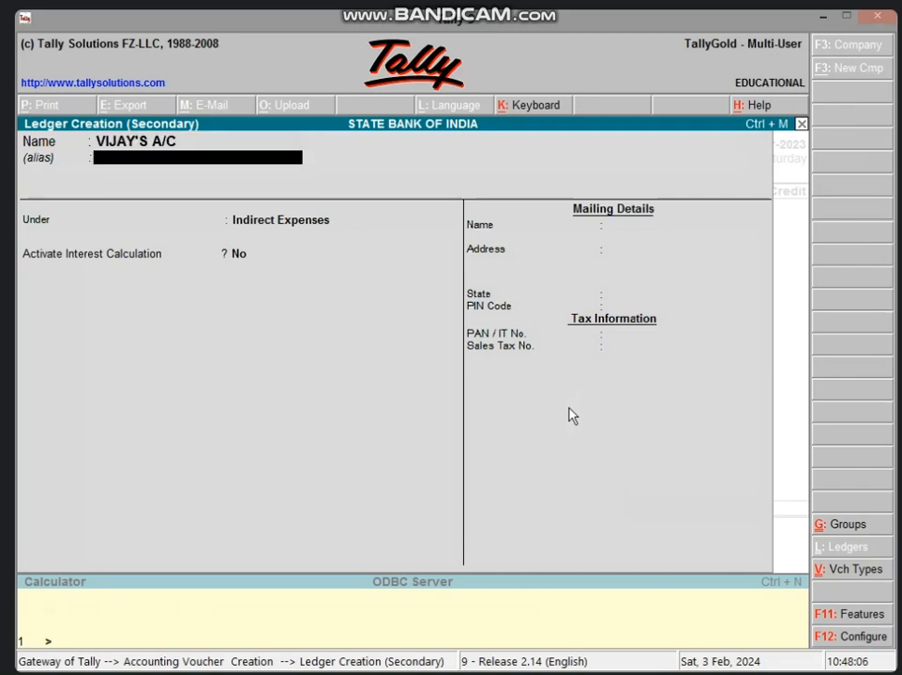
pyautogui.press('Return')
# Place the buyer's ledger under Sundry Debtors, keep bill-by-bill balances on, and save it as the debit account
pyautogui.write('SUND')
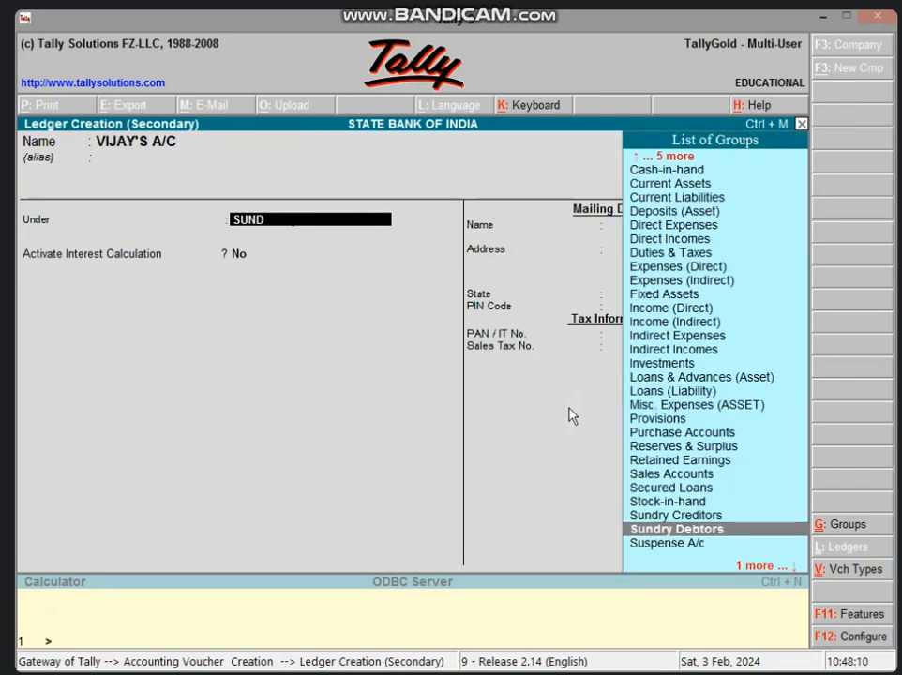
pyautogui.press('Up')
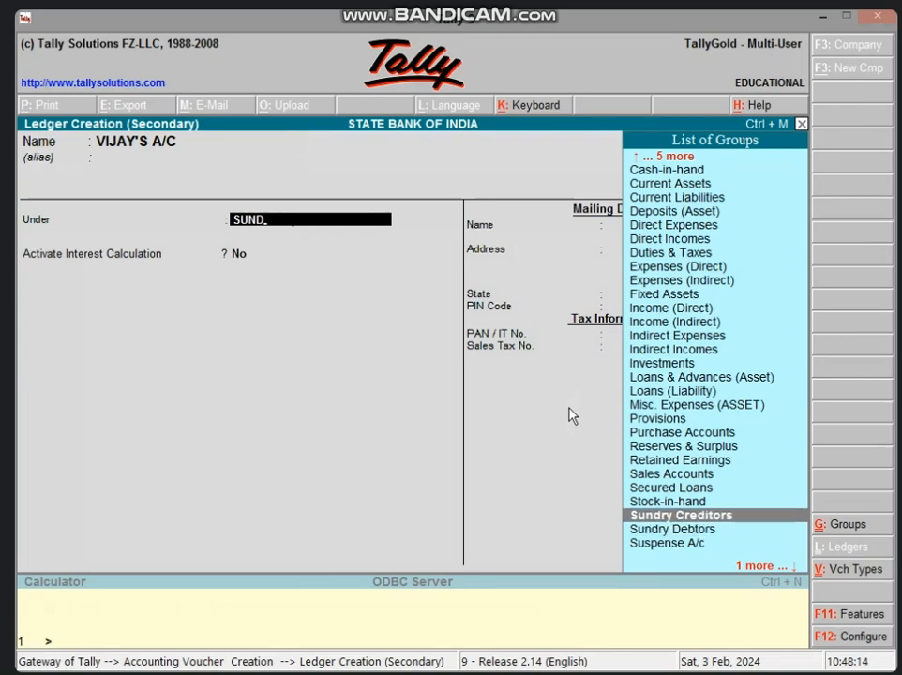
pyautogui.press('Down')
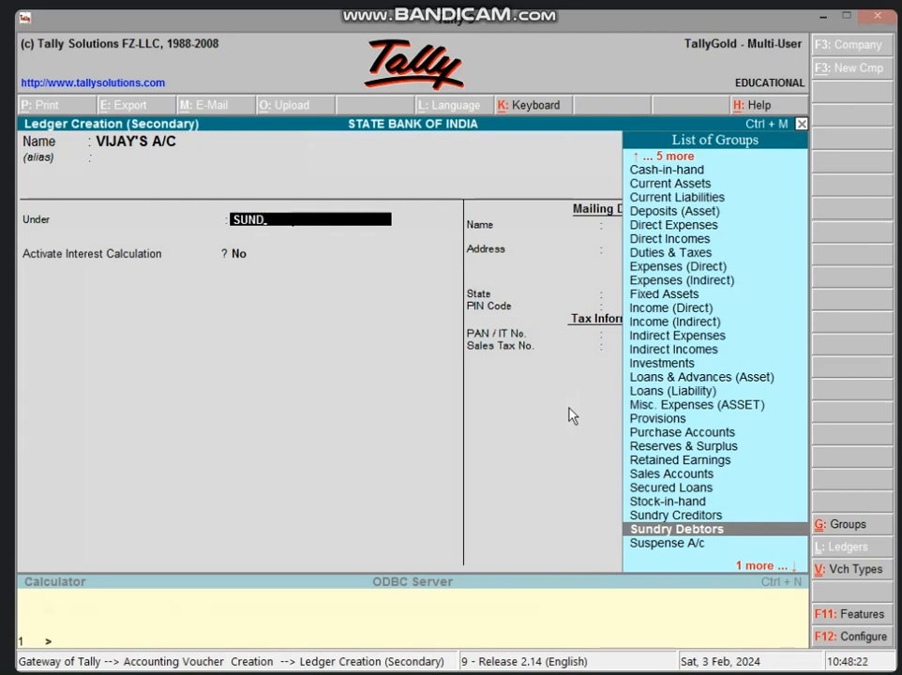
pyautogui.press('Up')
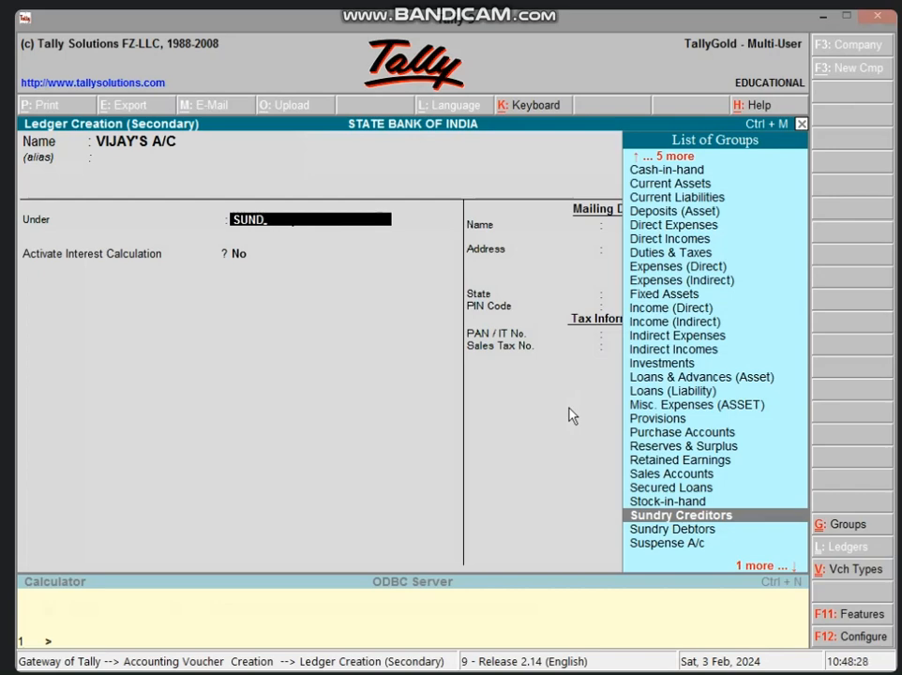
pyautogui.press('Down')
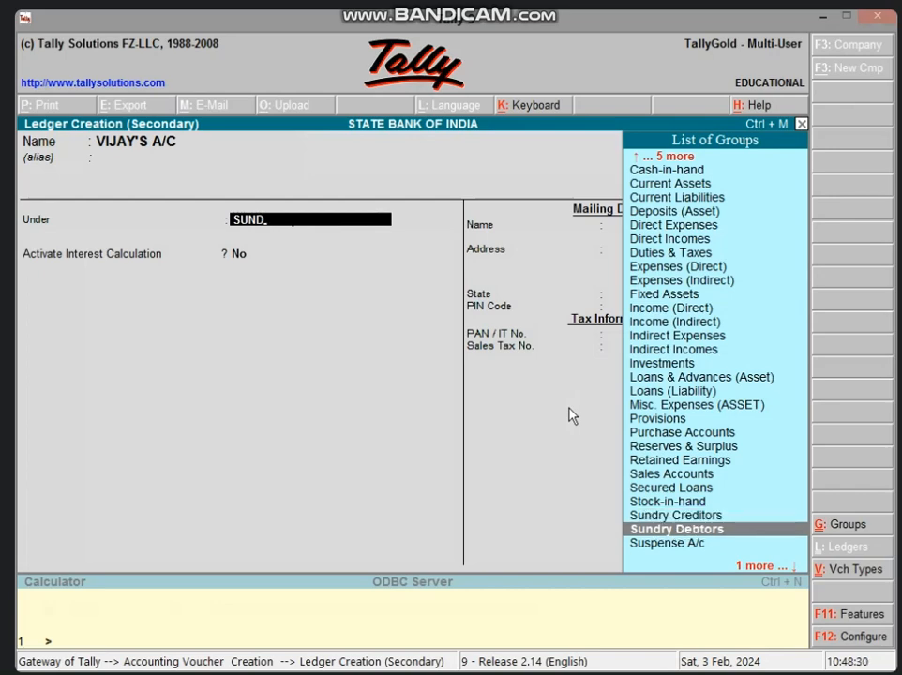
pyautogui.press('Return')
pyautogui.press('Return')
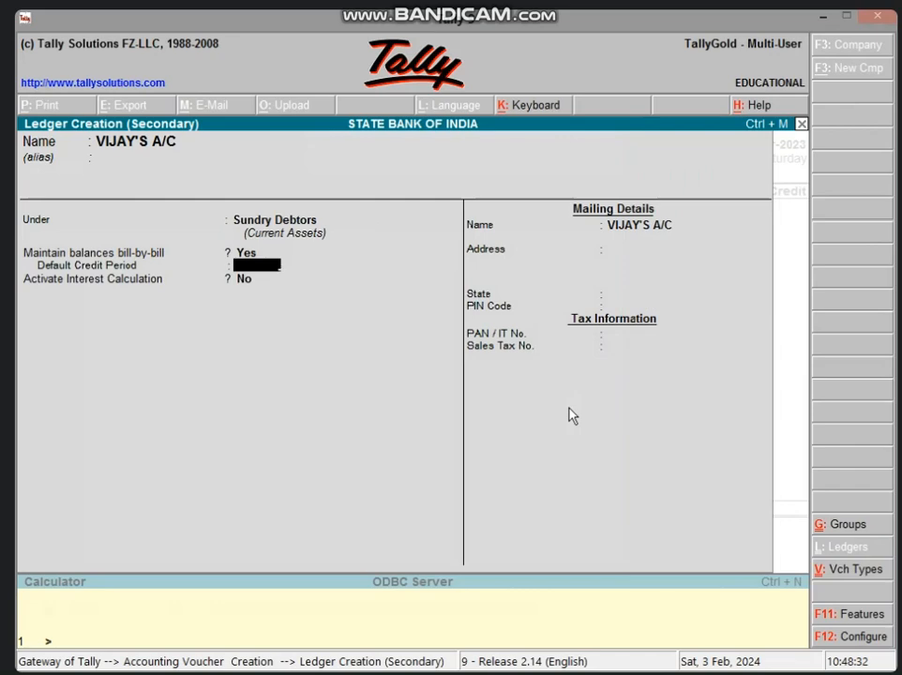
pyautogui.hotkey('ctrl', 'a')
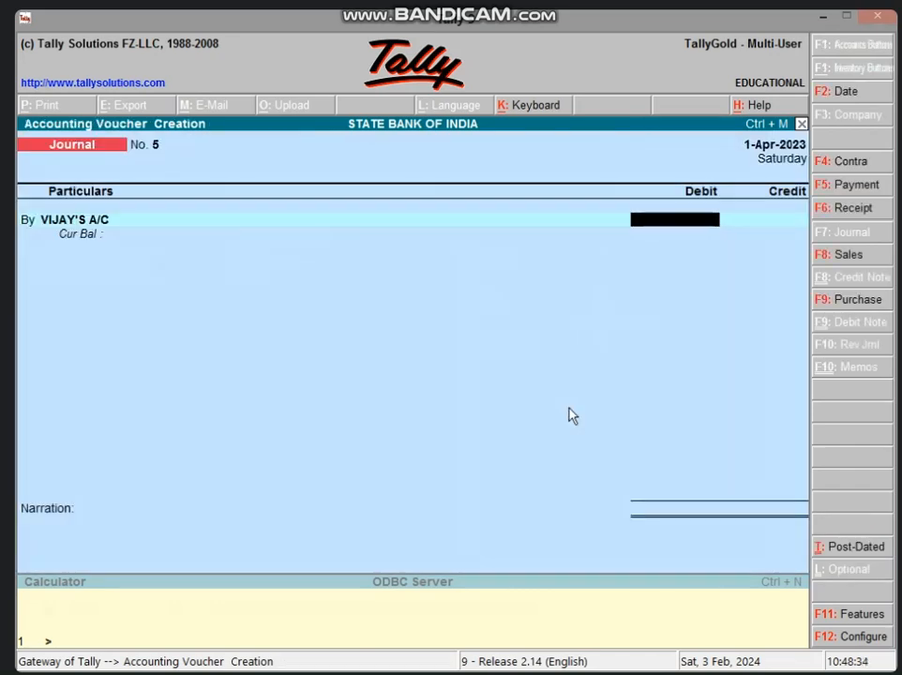
# Check the net selling price in Excel, then debit the buyer's account in Tally with 39000 as a New Ref bill
pyautogui.click(823, 17)
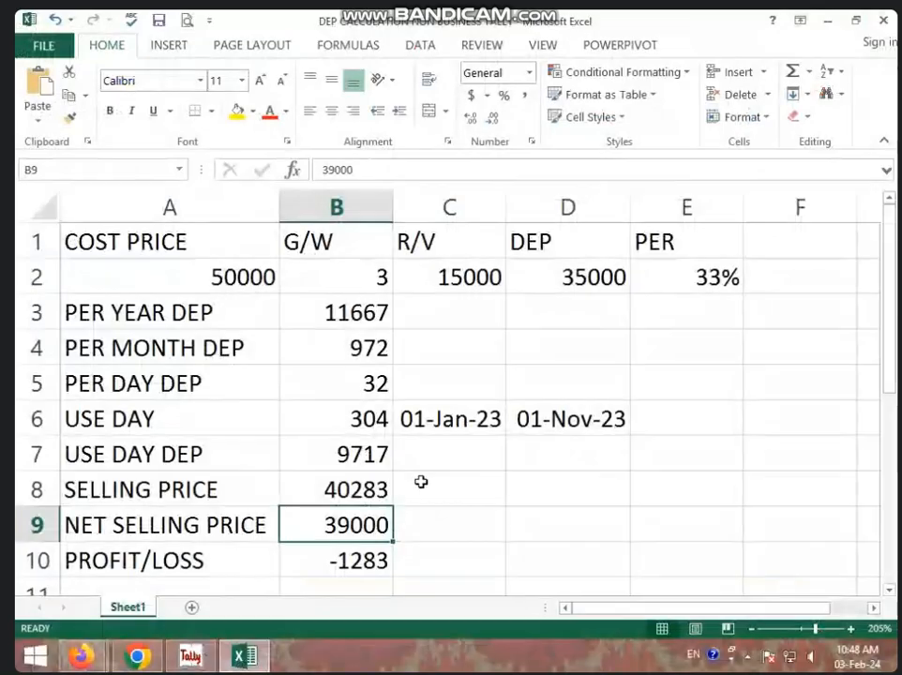
pyautogui.click(191, 655)
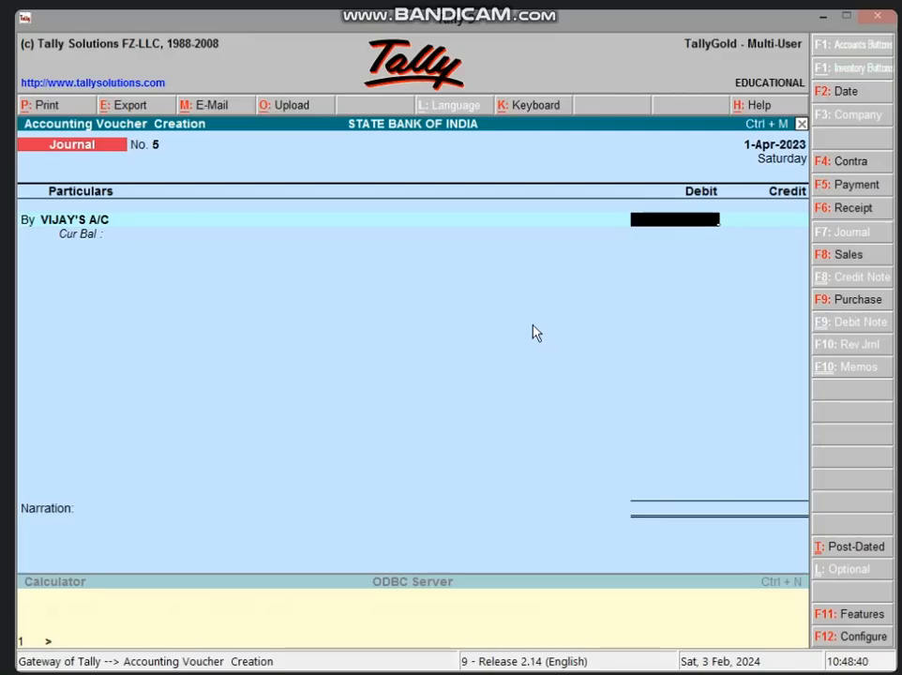
pyautogui.write('39,000')
pyautogui.press('Return')
pyautogui.press('Up')
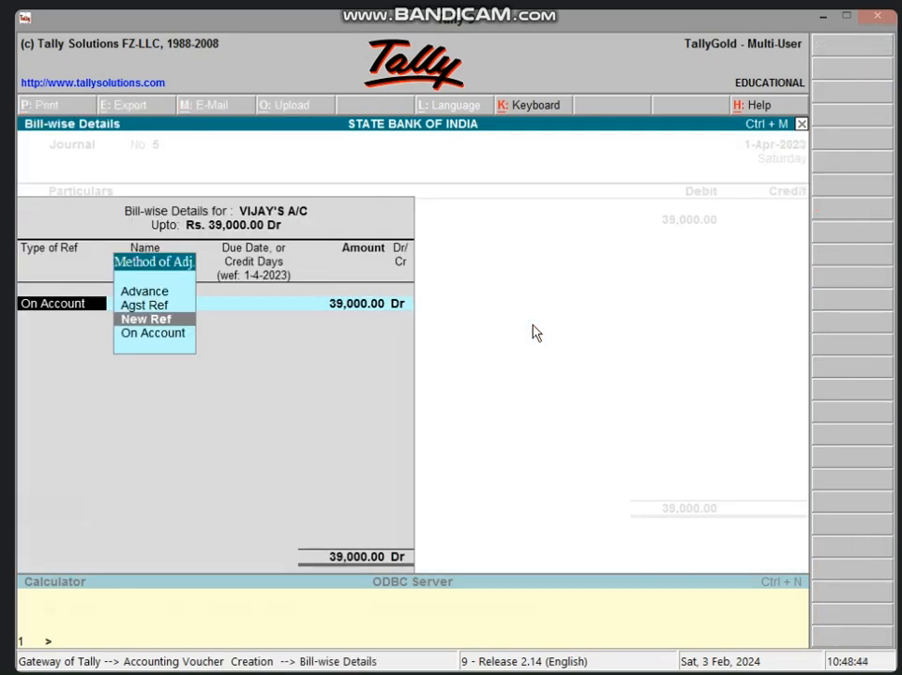
pyautogui.press('Return')
pyautogui.press('Return')
# Choose COMPUTER A/C as the 39,000.00 credit account, then discard the journal voucher and return to the Gateway of Tally
pyautogui.press('Return')
pyautogui.press('Return')
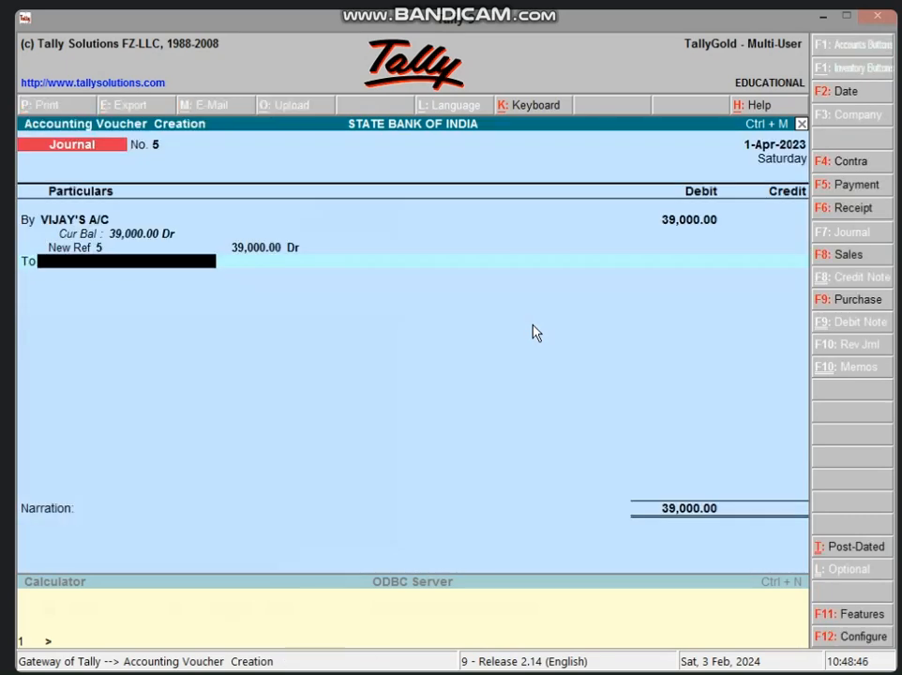
pyautogui.write('C')
pyautogui.press('Return')
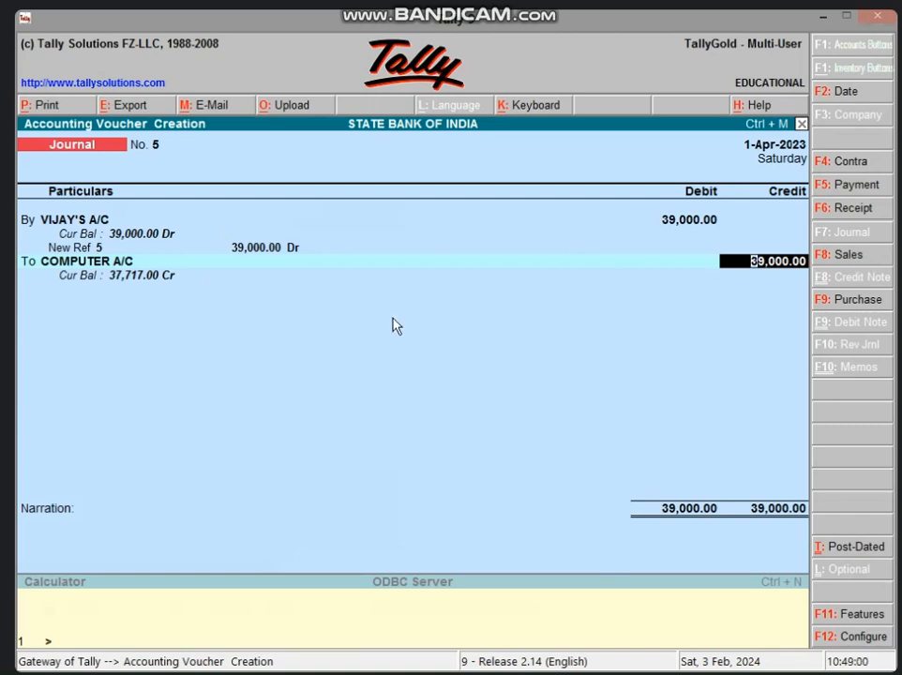
pyautogui.press('Escape')
pyautogui.press('Escape')
pyautogui.press('Return')
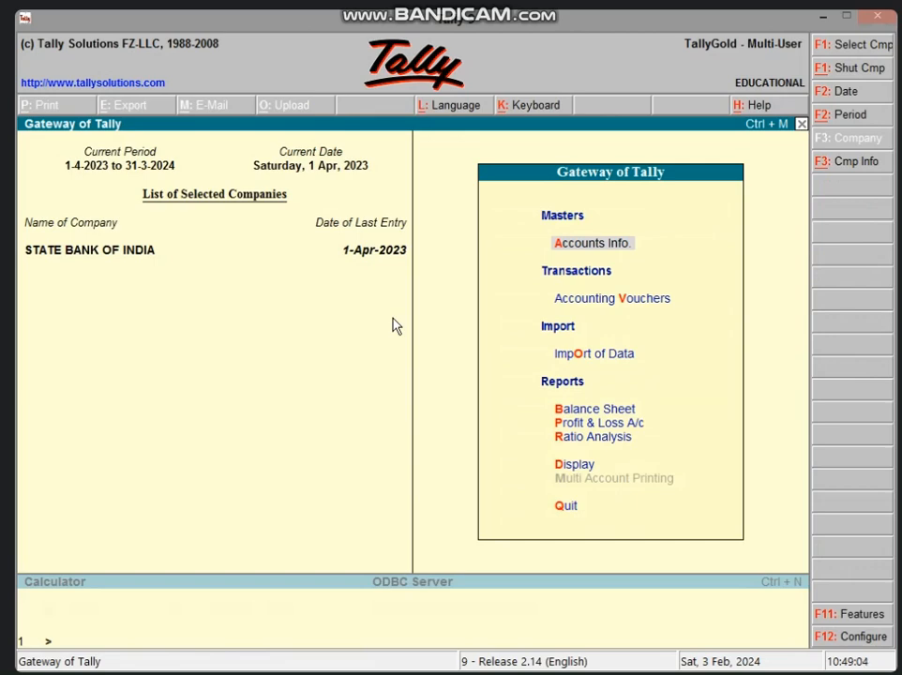
# Examine the COMPUTER A/C balance under the balance sheet's Fixed Assets, compare it with the profit/loss in Excel, and return to the Gateway of Tally
pyautogui.press('b')
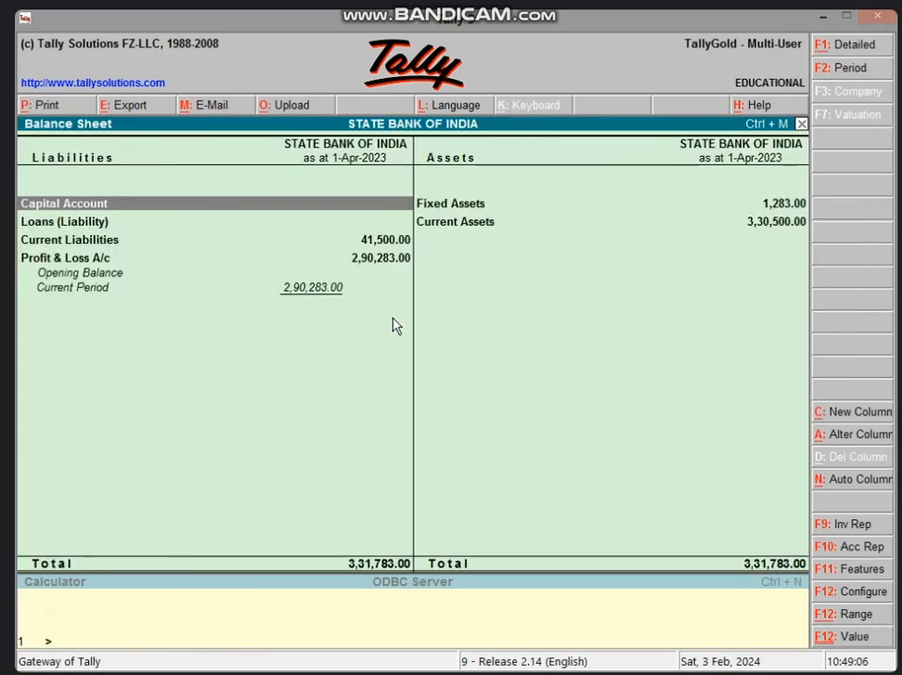
pyautogui.press('Right')
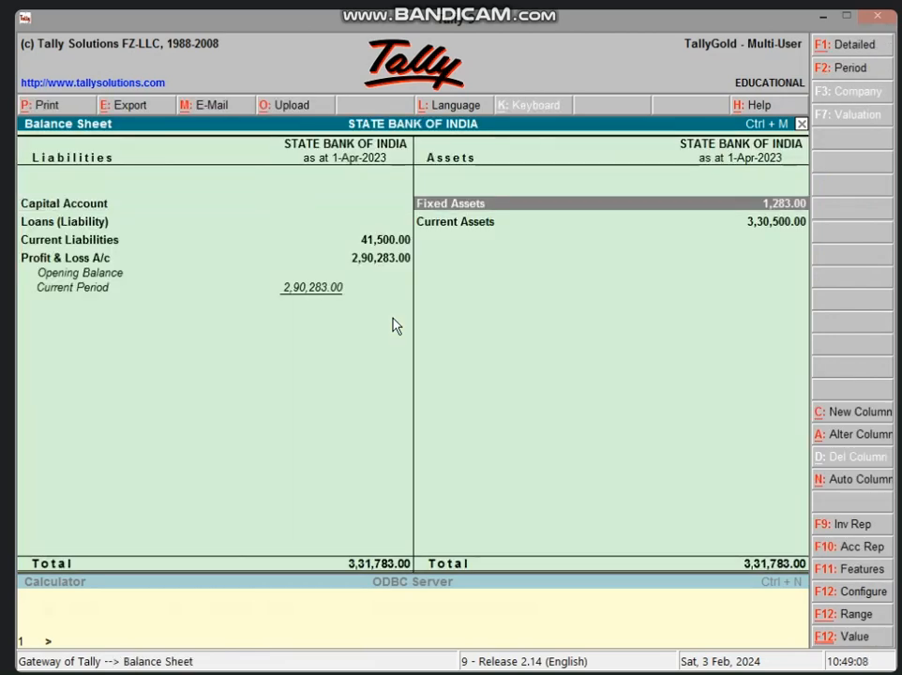
pyautogui.press('Return')
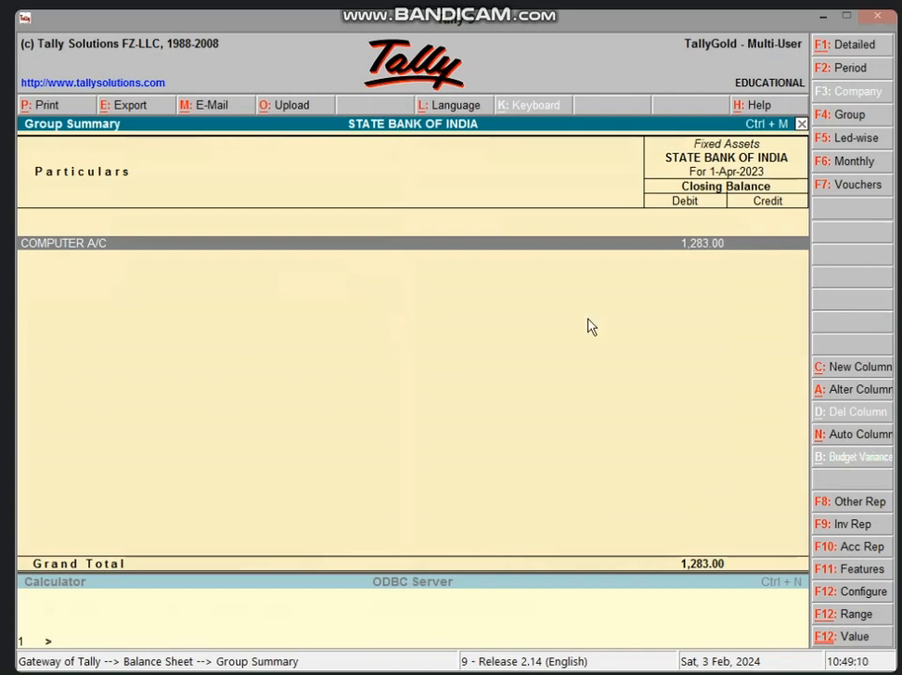
pyautogui.click(825, 15)
pyautogui.click(357, 563)
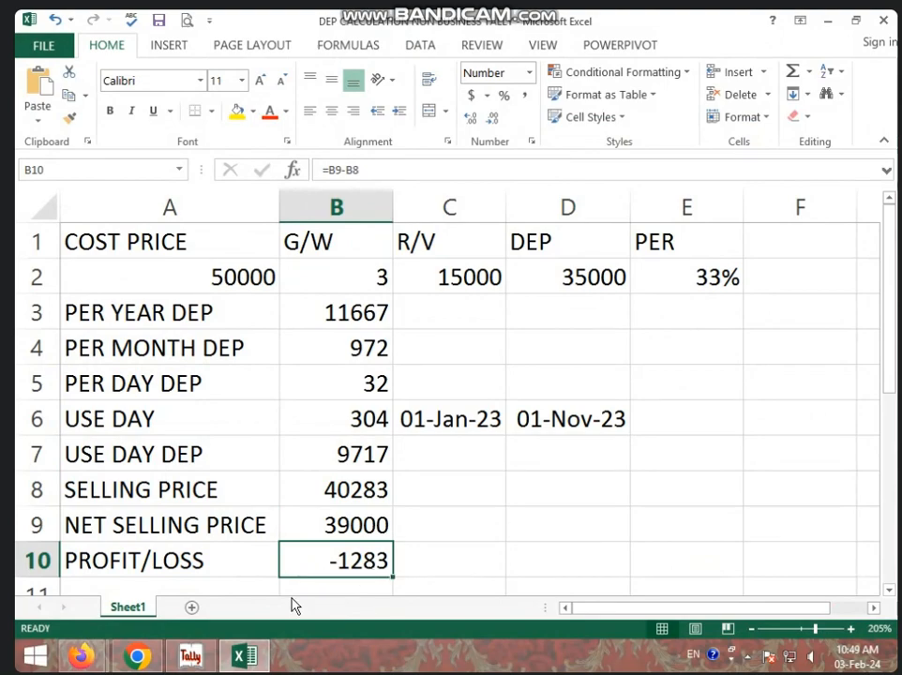
pyautogui.click(191, 657)
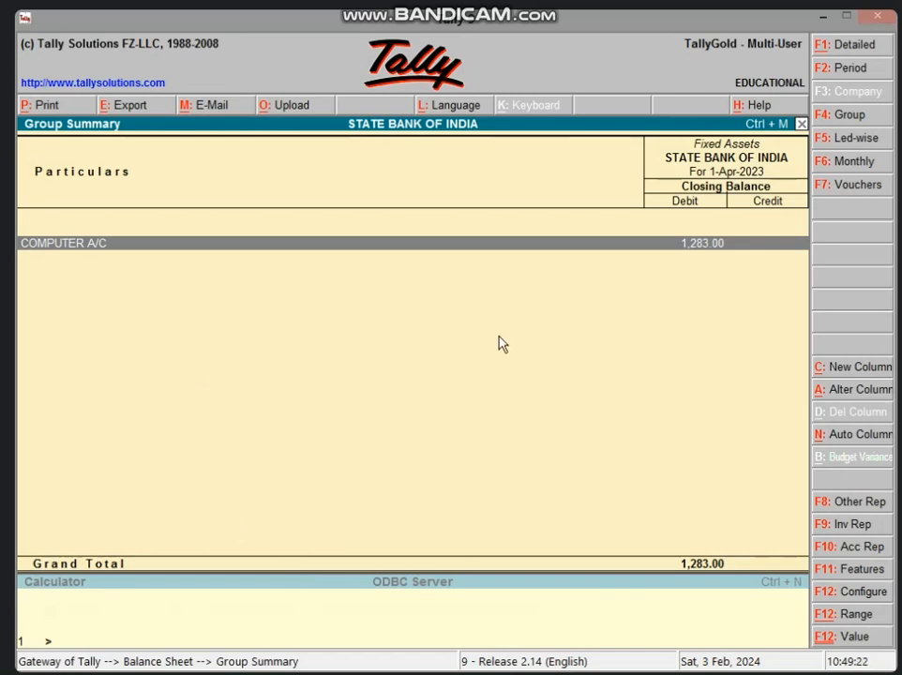
pyautogui.press('Escape')
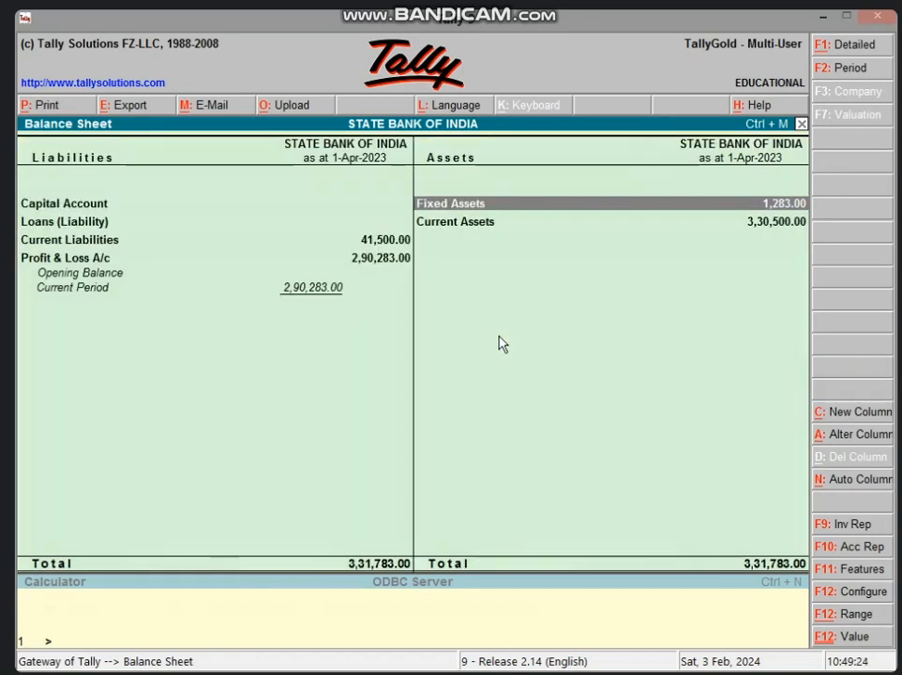
pyautogui.press('Escape')
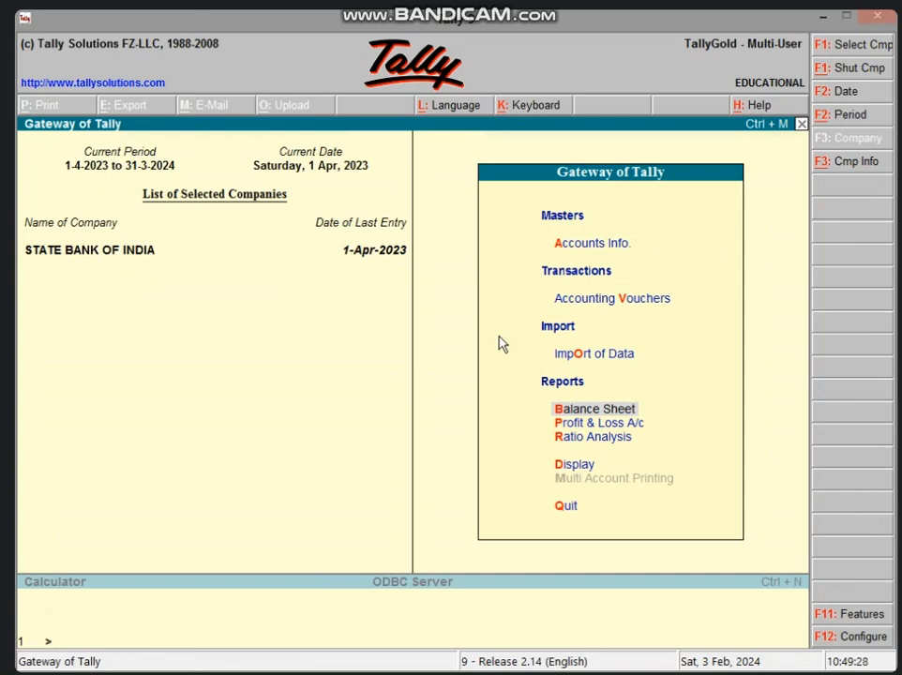
# Debit Profit & Loss A/c with 1283 in a new journal voucher, then check the loss in Excel and return to Tally
pyautogui.press('v')
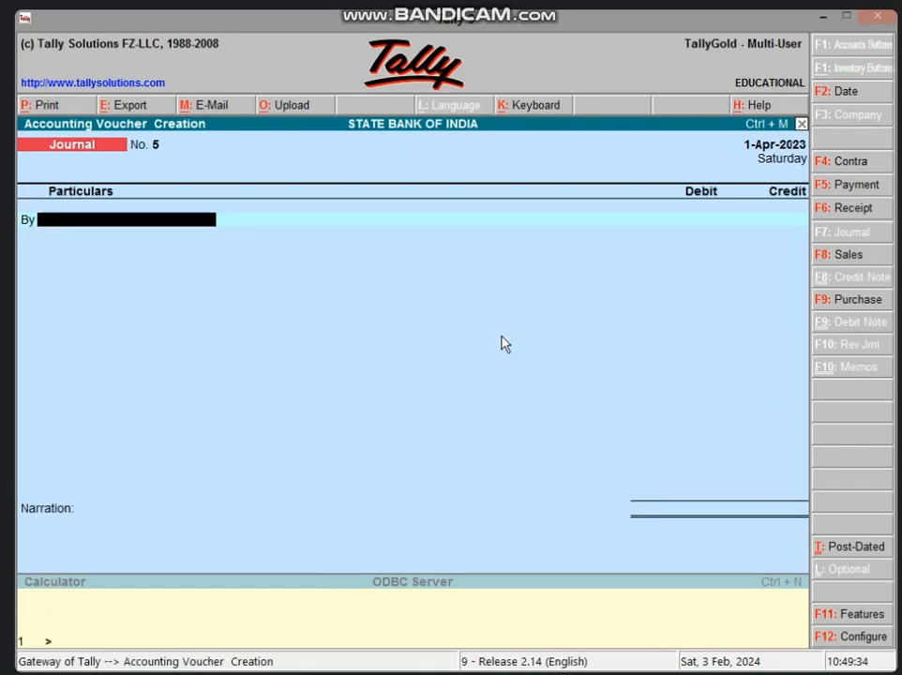
pyautogui.write('PR')
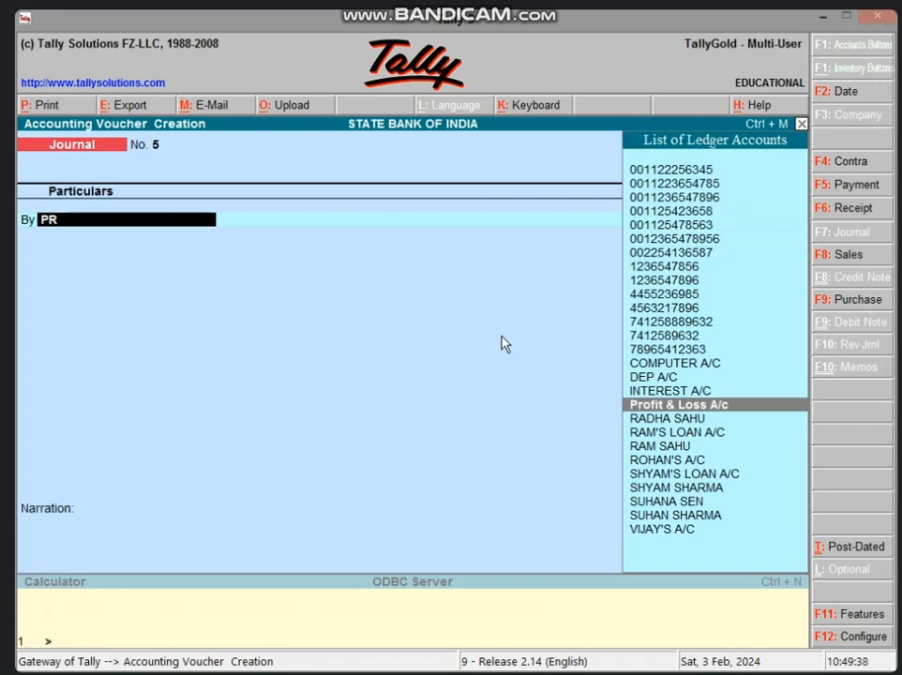
pyautogui.press('Return')
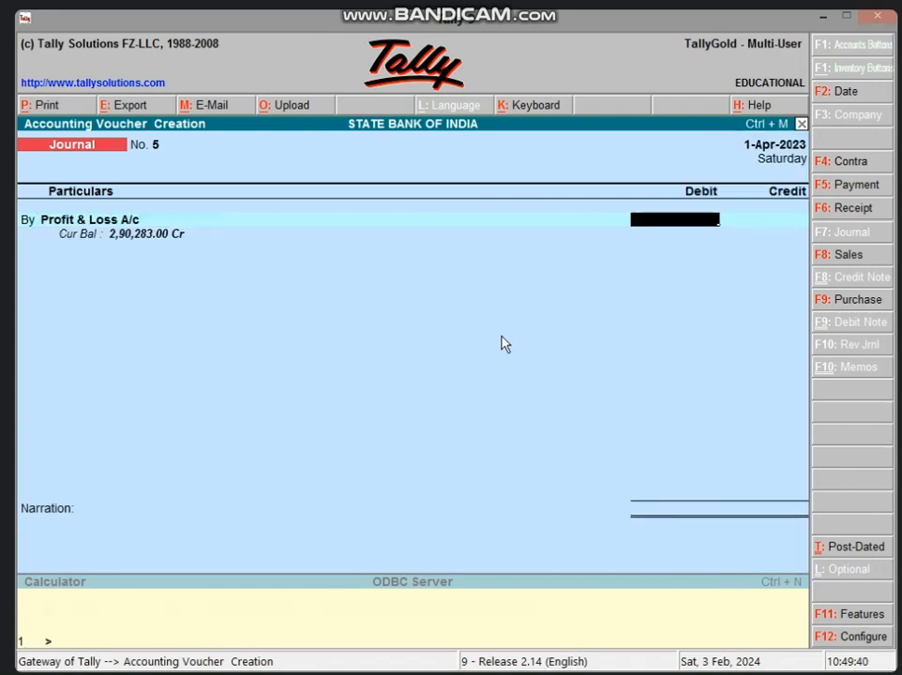
pyautogui.write('1283')
pyautogui.press('Return')
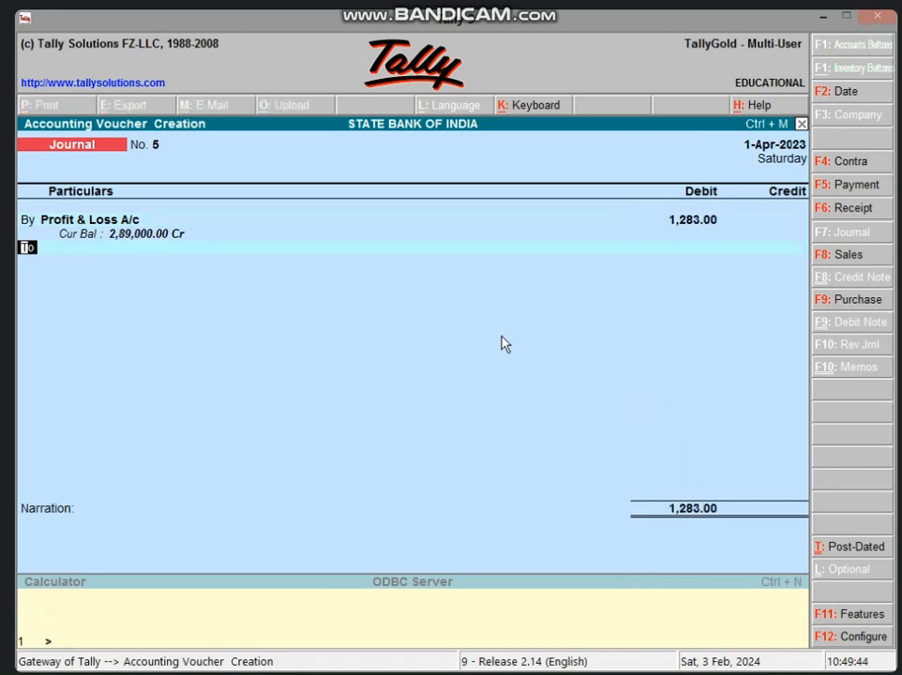
pyautogui.click(825, 17)
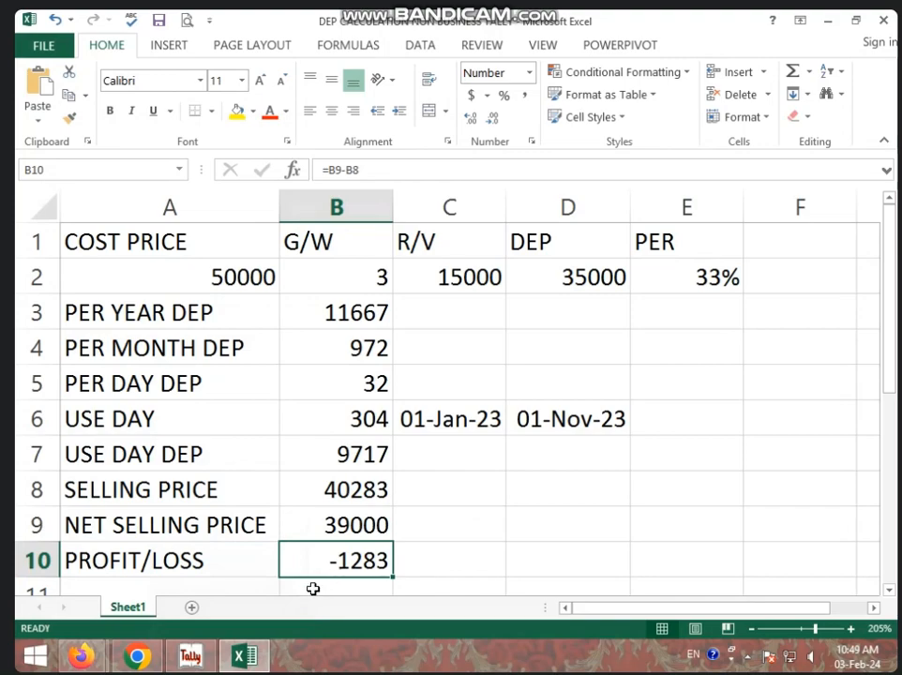
pyautogui.click(192, 658)
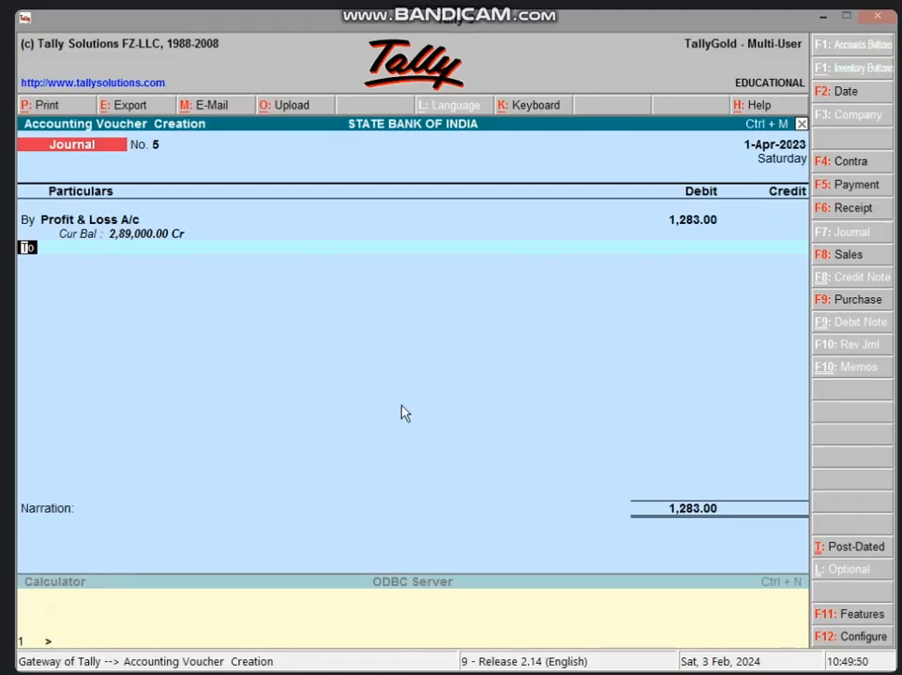
# Credit COMPUTER A/C with 1,283.00, accept the journal voucher without a narration, and return to the Gateway of Tally
pyautogui.press('Return')
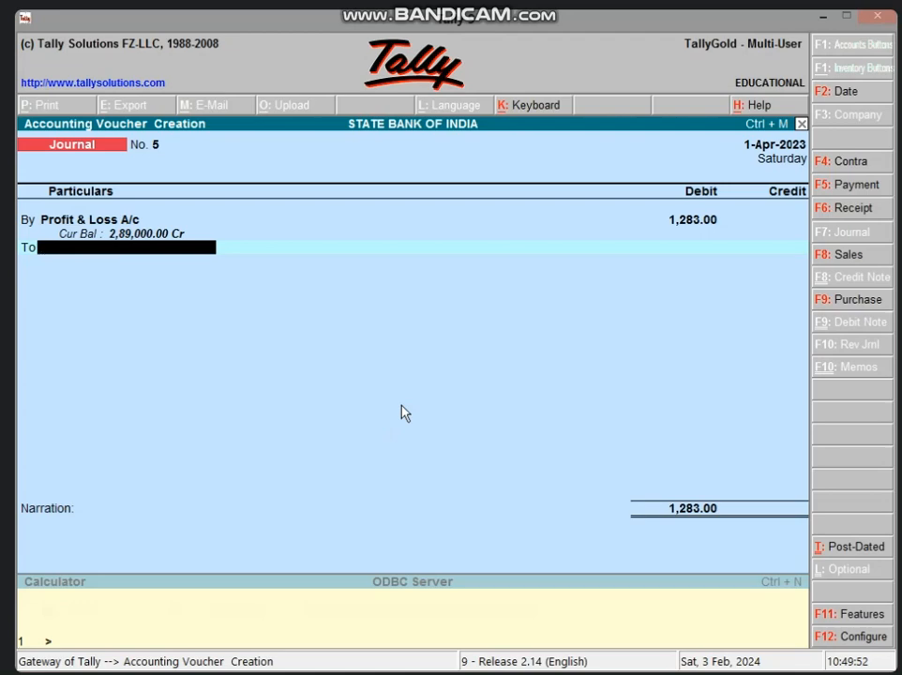
pyautogui.write('CO')
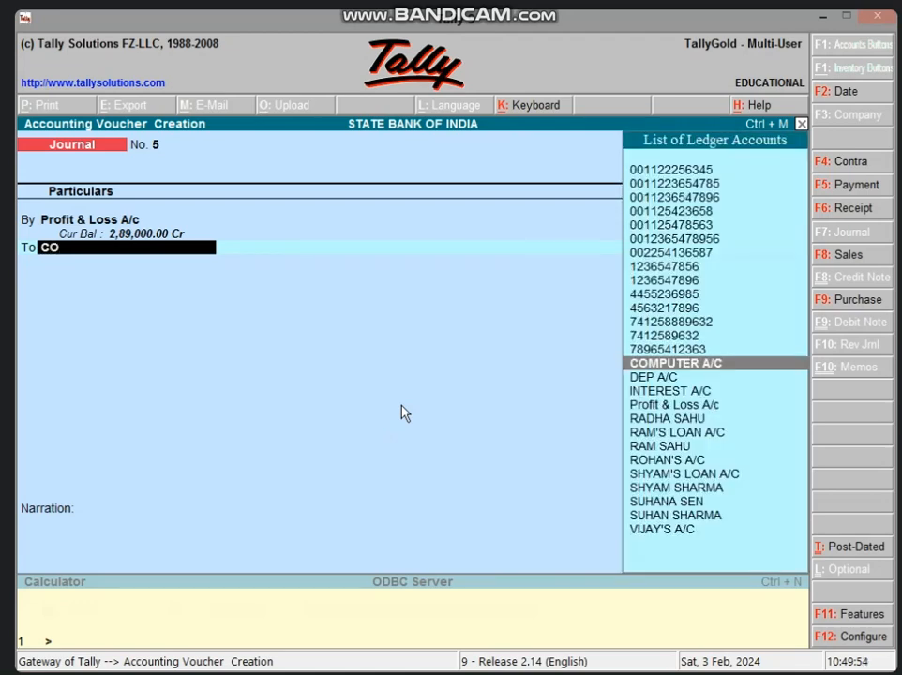
pyautogui.press('Return')
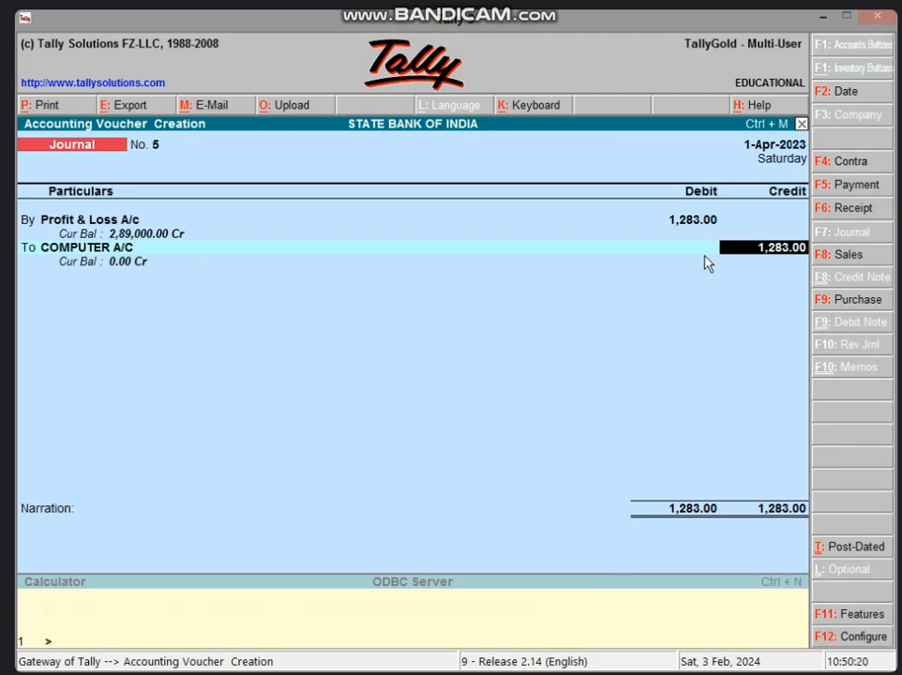
pyautogui.press('Return')
pyautogui.press('Return')
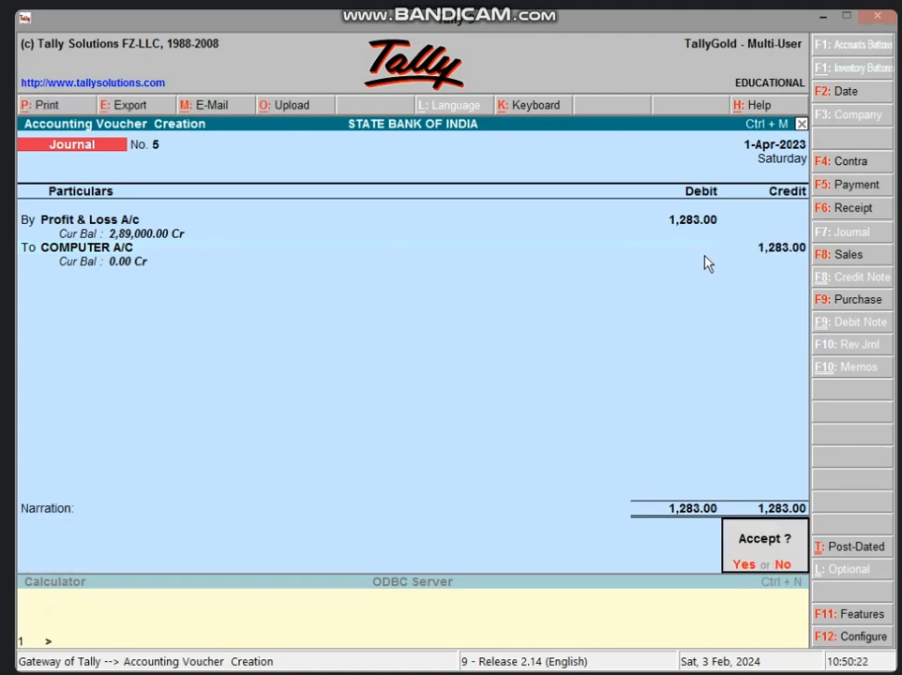
pyautogui.press('Return')
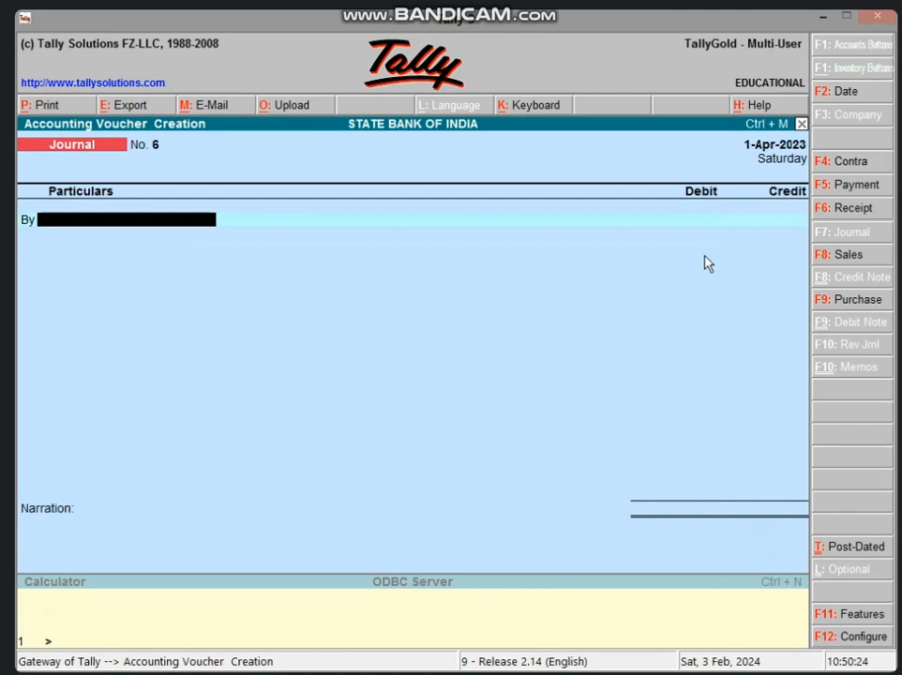
pyautogui.press('Escape')
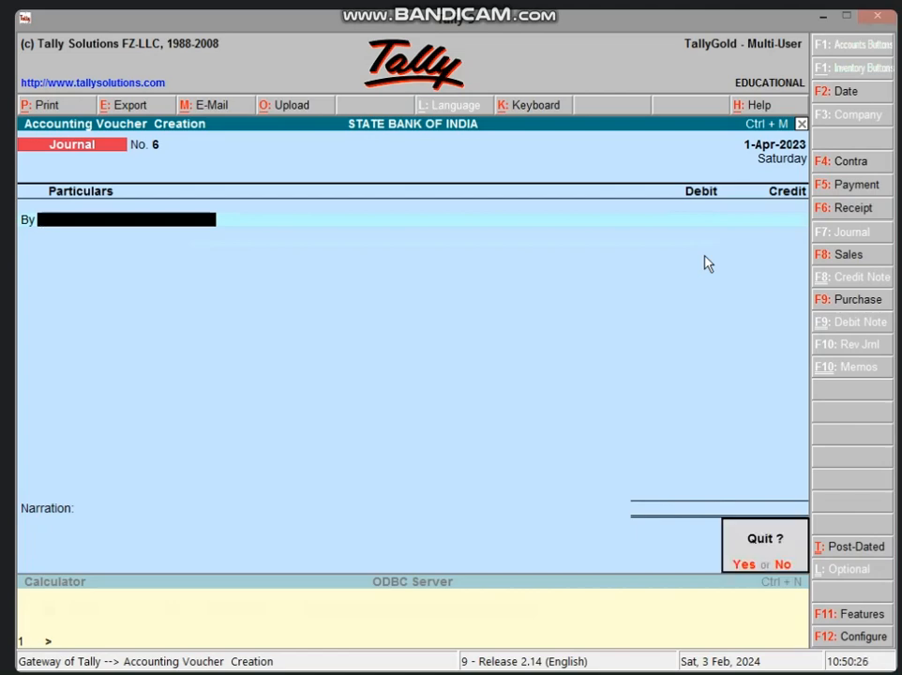
pyautogui.press('y')
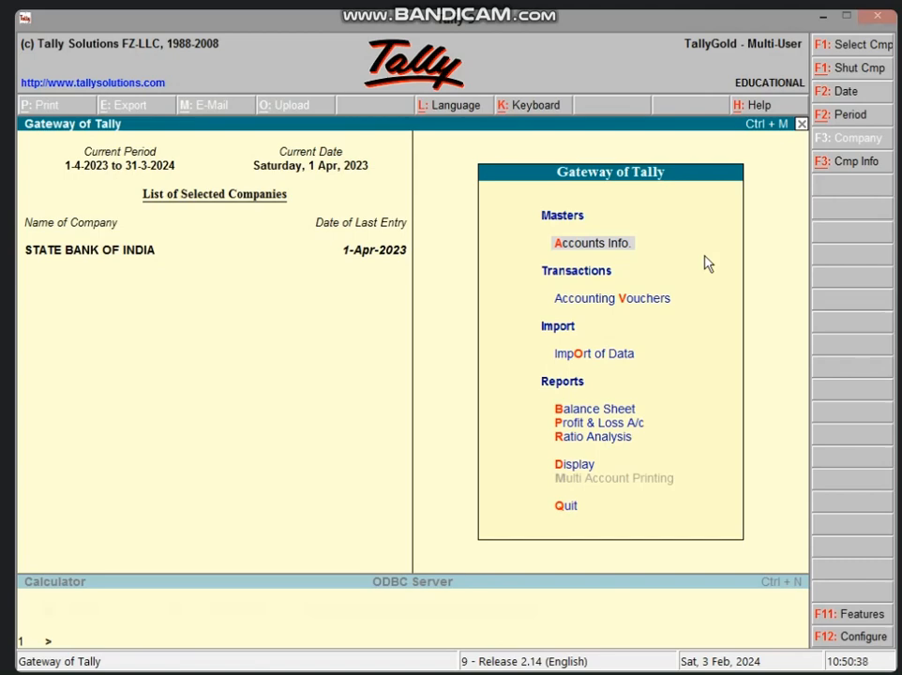
# Draft a receipt voucher crediting COMPUTER A/C with 30000 against Cash, then discard it
pyautogui.press('v')
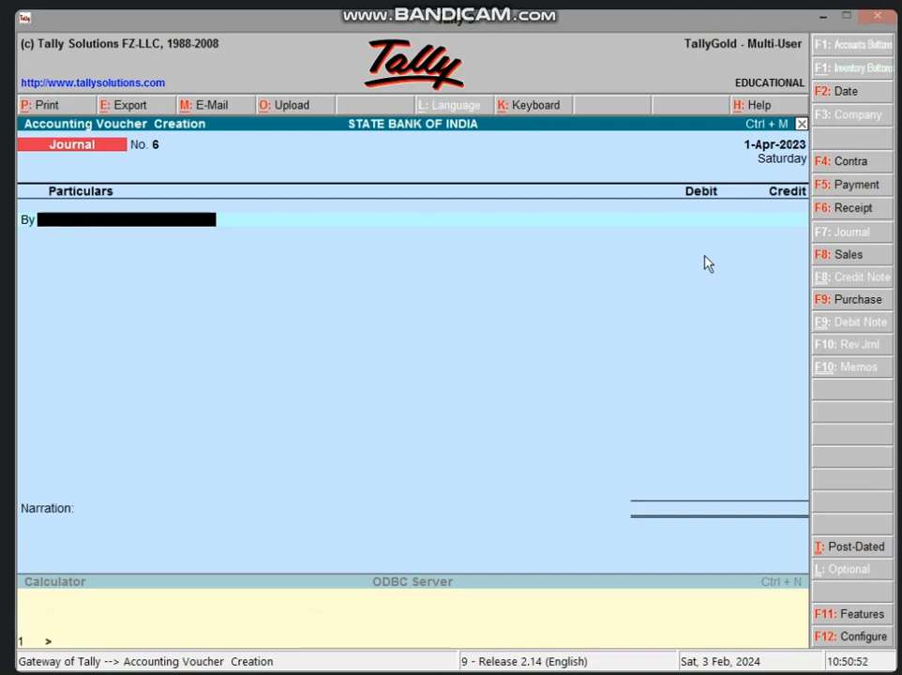
pyautogui.write('V')
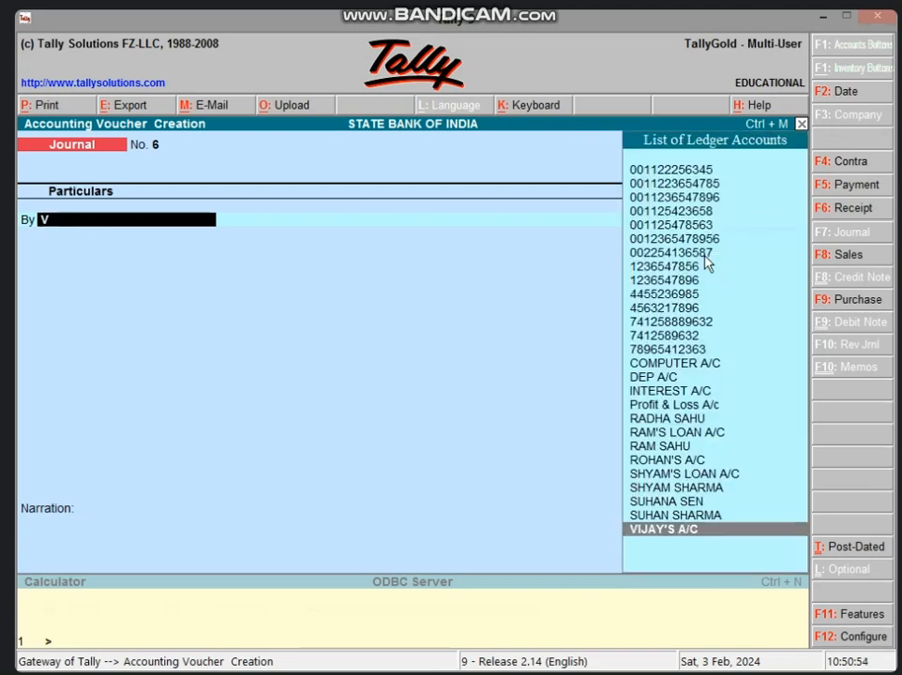
pyautogui.press('BackSpace')
pyautogui.press('F6')
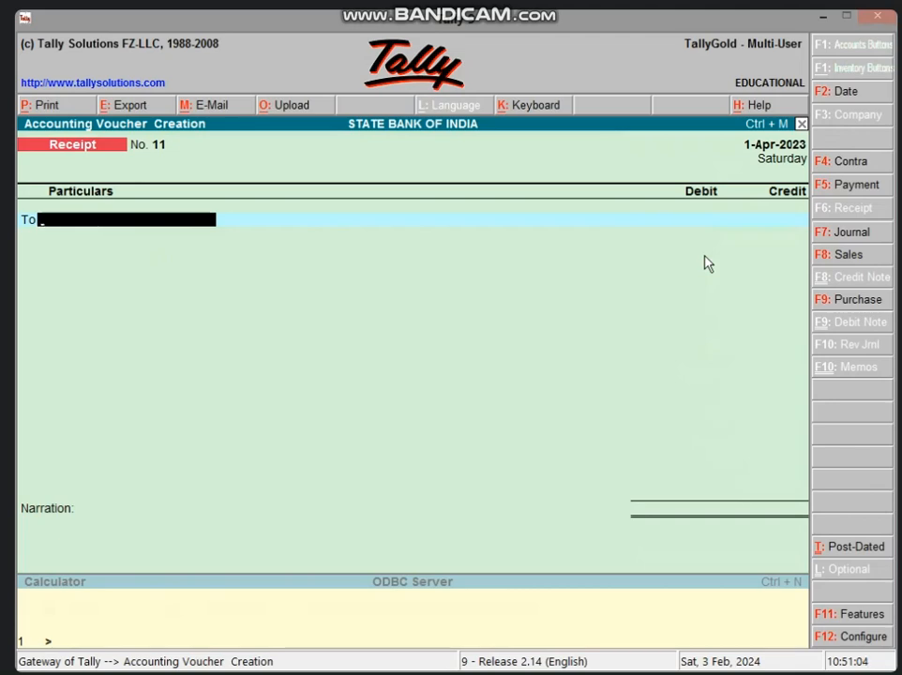
pyautogui.write('CO')
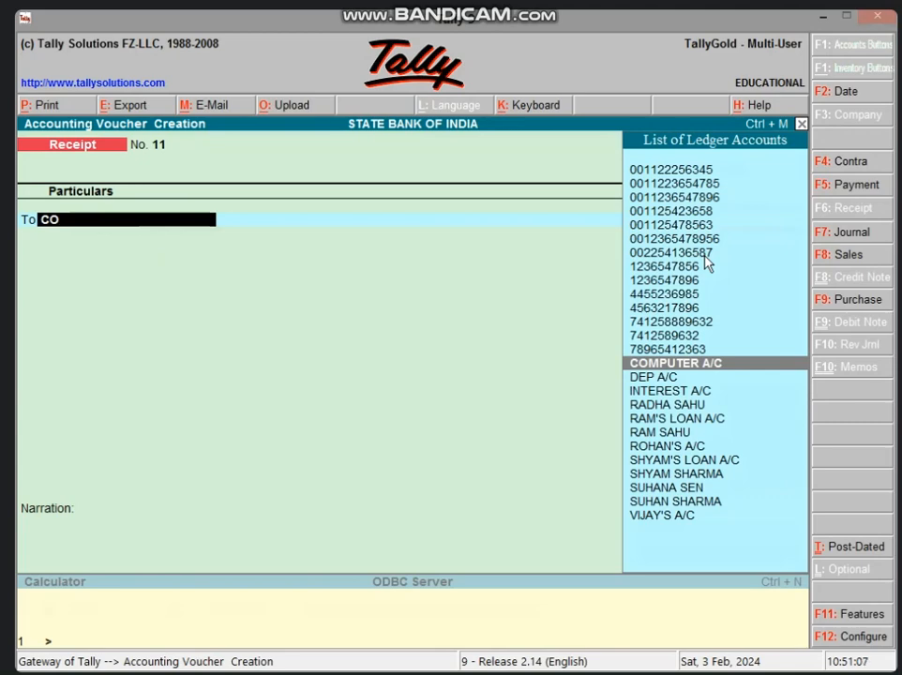
pyautogui.press('Return')
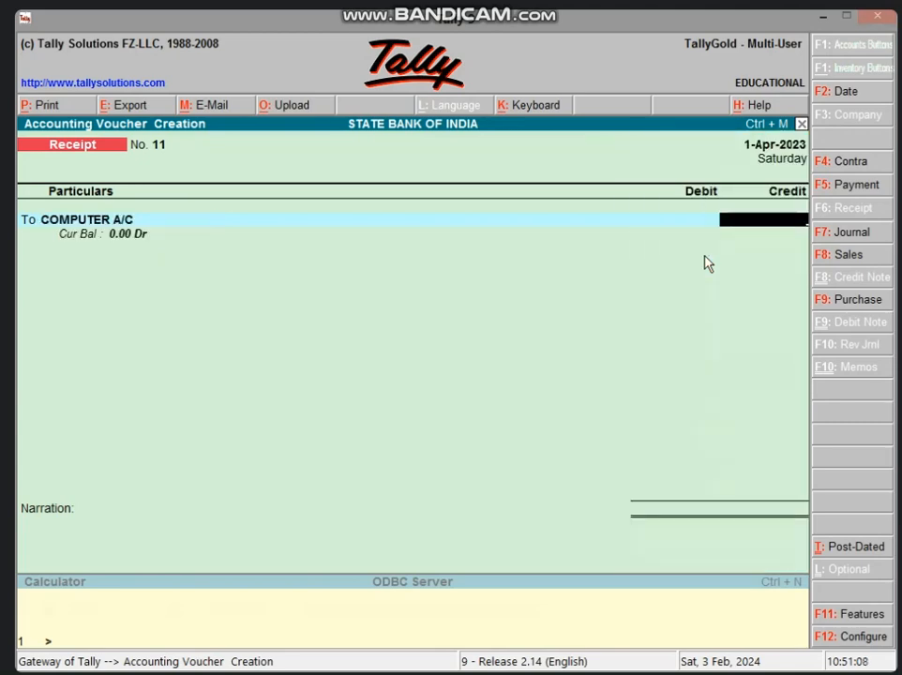
pyautogui.write('30000')
pyautogui.press('Return')
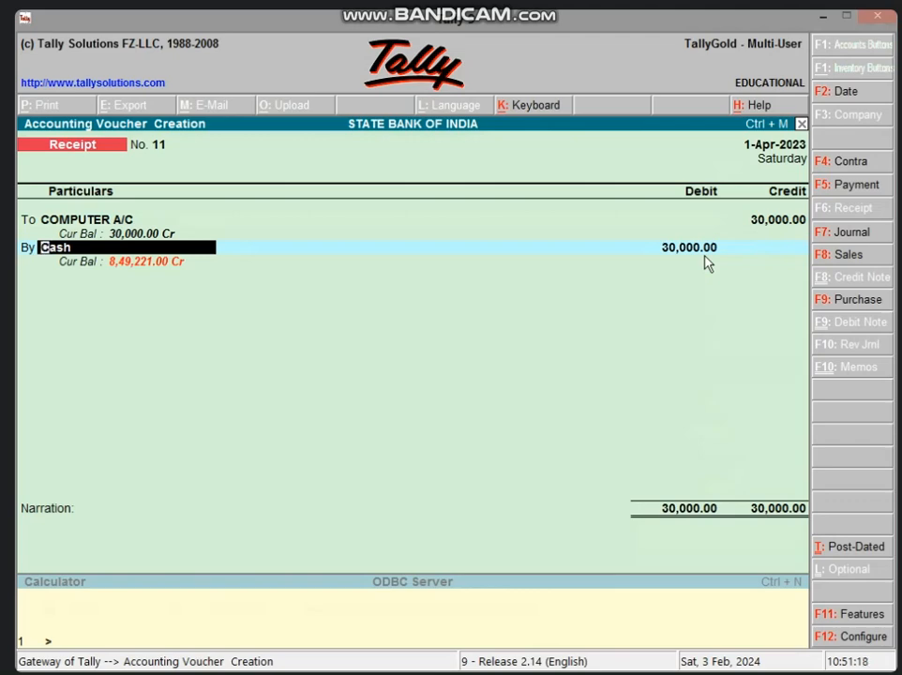
pyautogui.press('Escape')
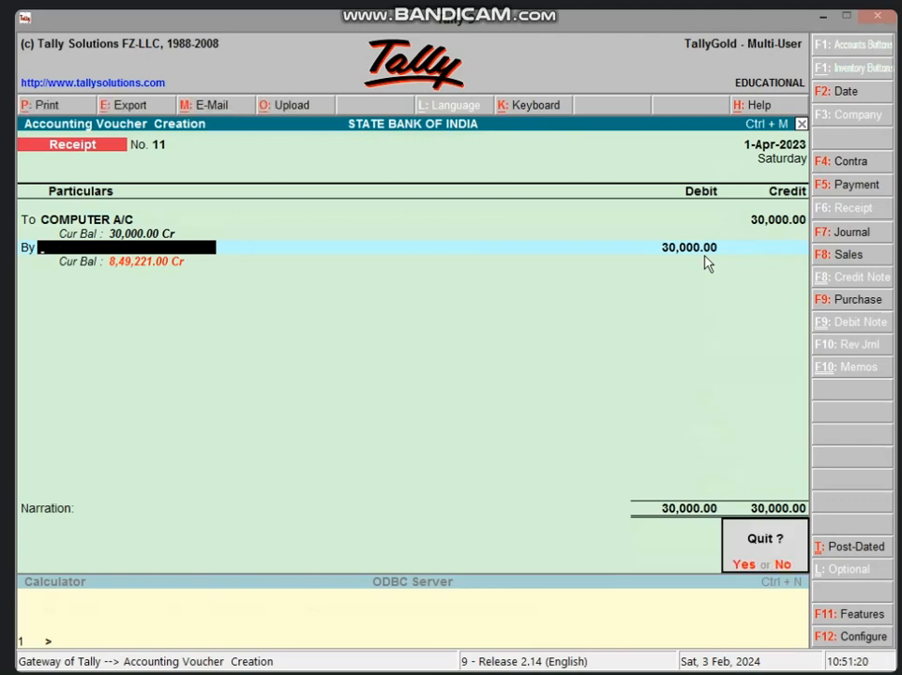
pyautogui.press('Return')
pyautogui.press('Return')
# Start a journal voucher and debit the credit buyer's account with 9000 as a New Ref bill
pyautogui.press('F7')
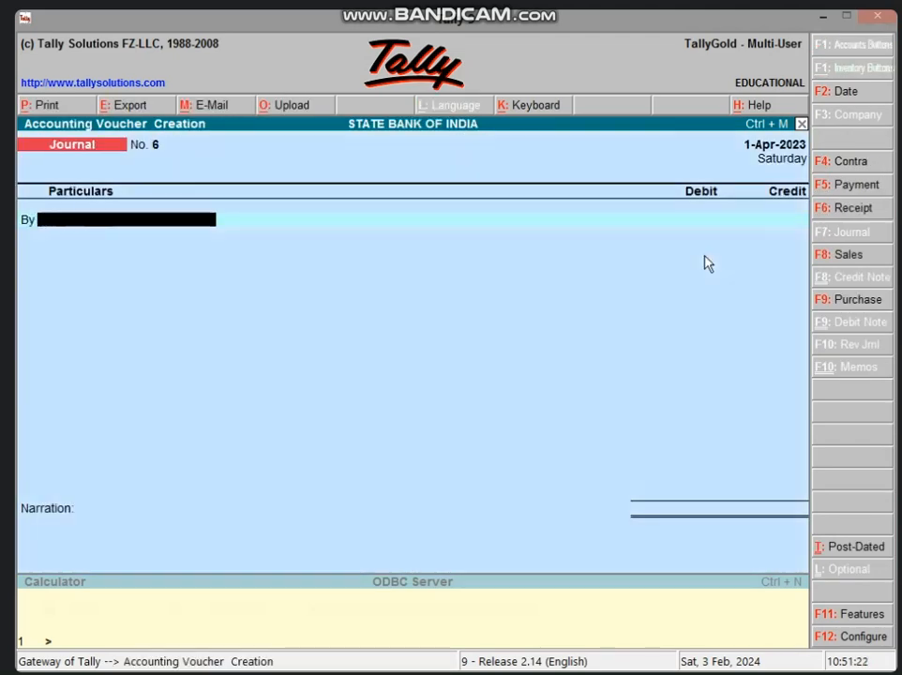
pyautogui.write('V')
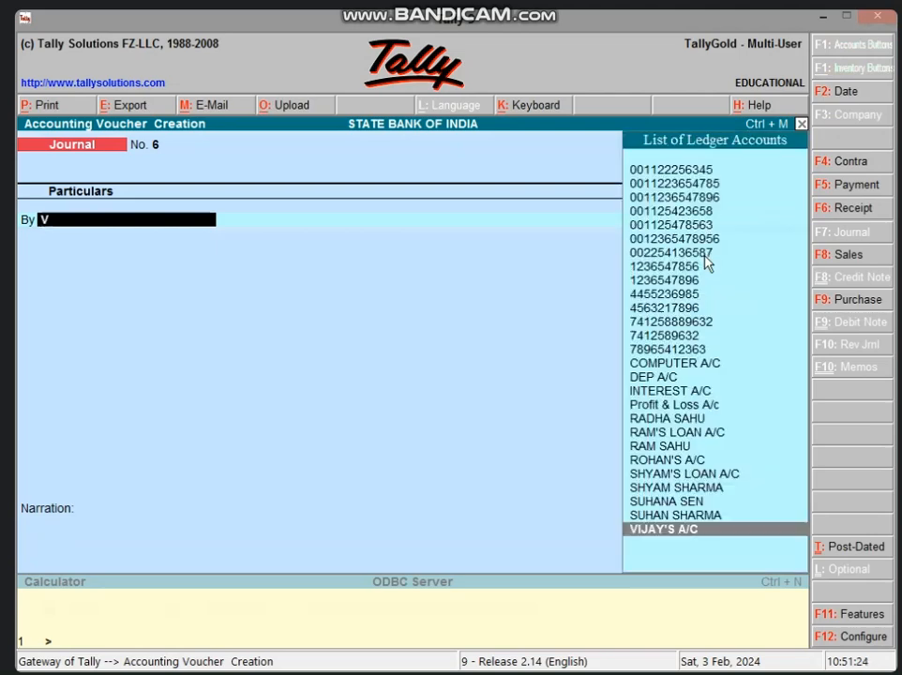
pyautogui.write('IJ')
pyautogui.press('Return')
pyautogui.write('9000')
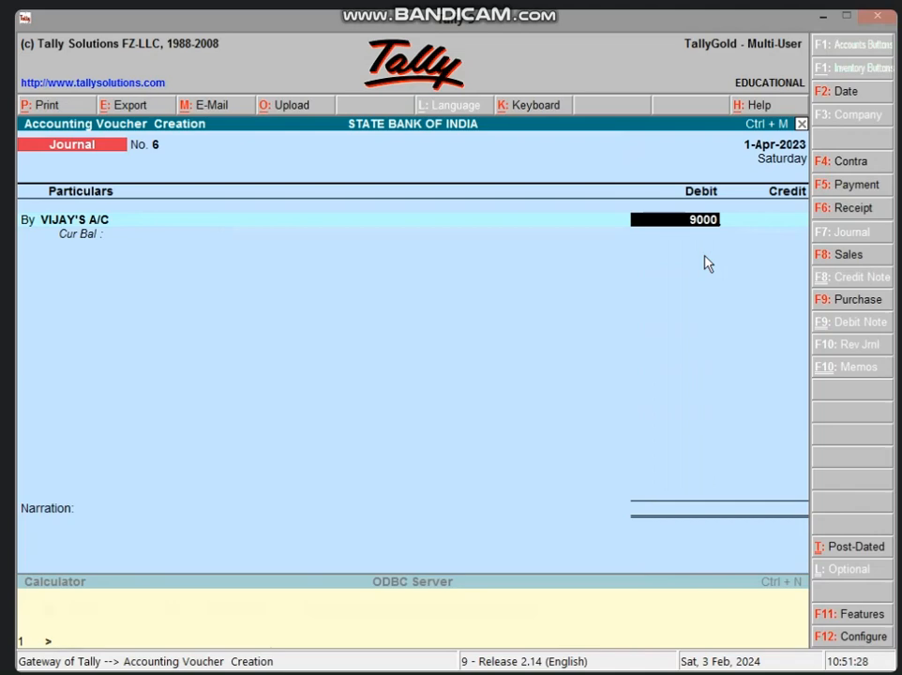
pyautogui.press('Return')
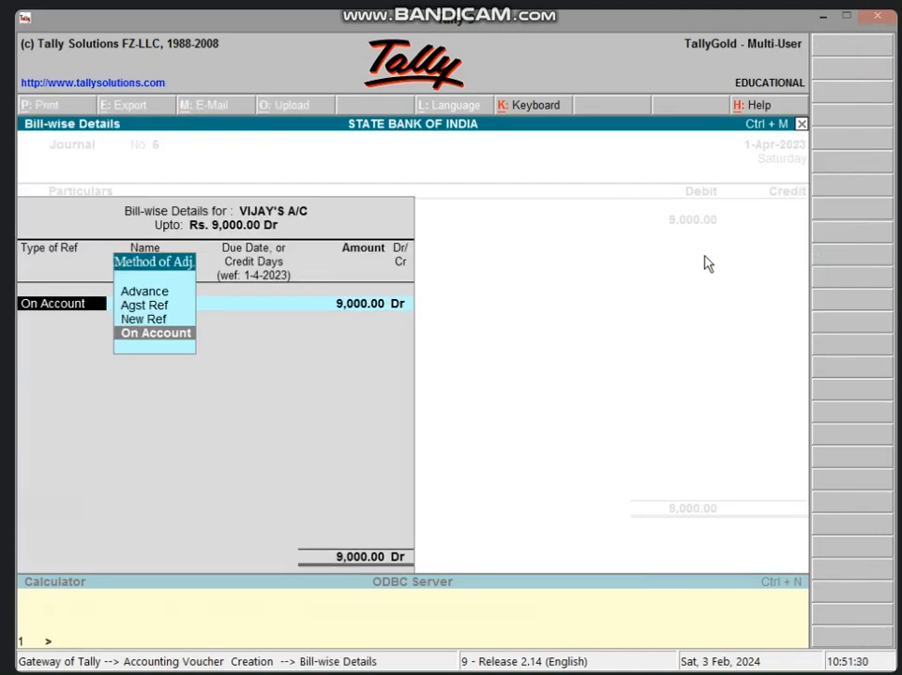
pyautogui.press('Up')
pyautogui.press('Return')
pyautogui.press('Return')
pyautogui.press('Return')
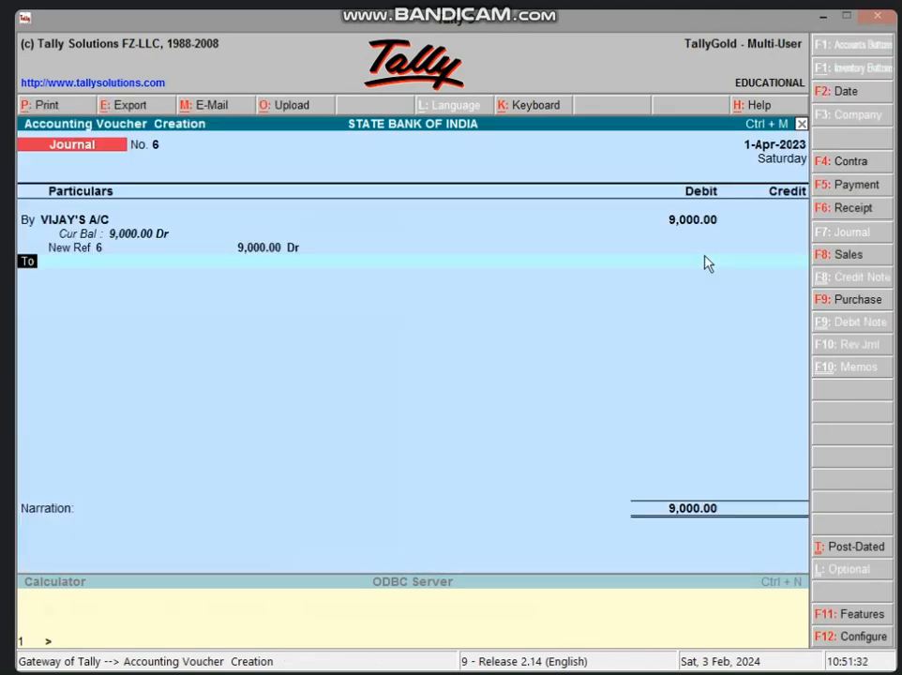
# Credit COMPUTER A/C with 9,000.00 in the journal voucher, then discard the voucher
pyautogui.write('CO')
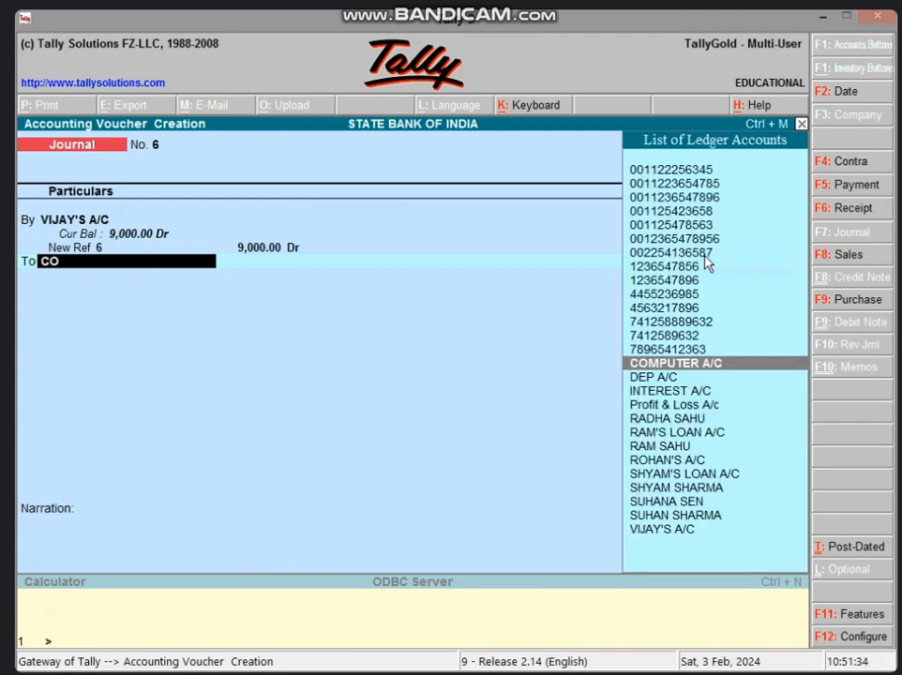
pyautogui.press('Return')
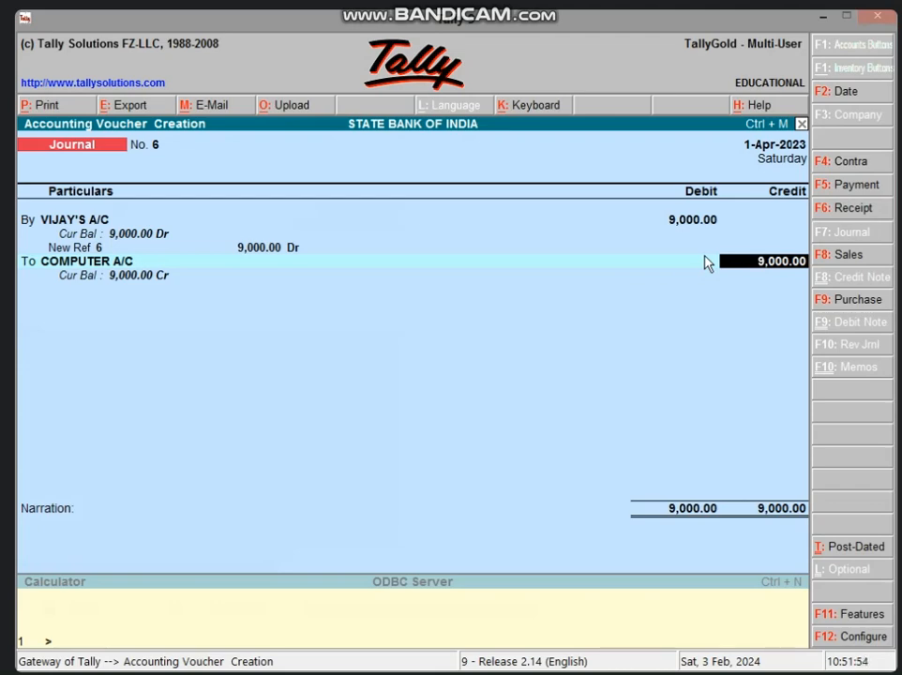
pyautogui.press('Escape')
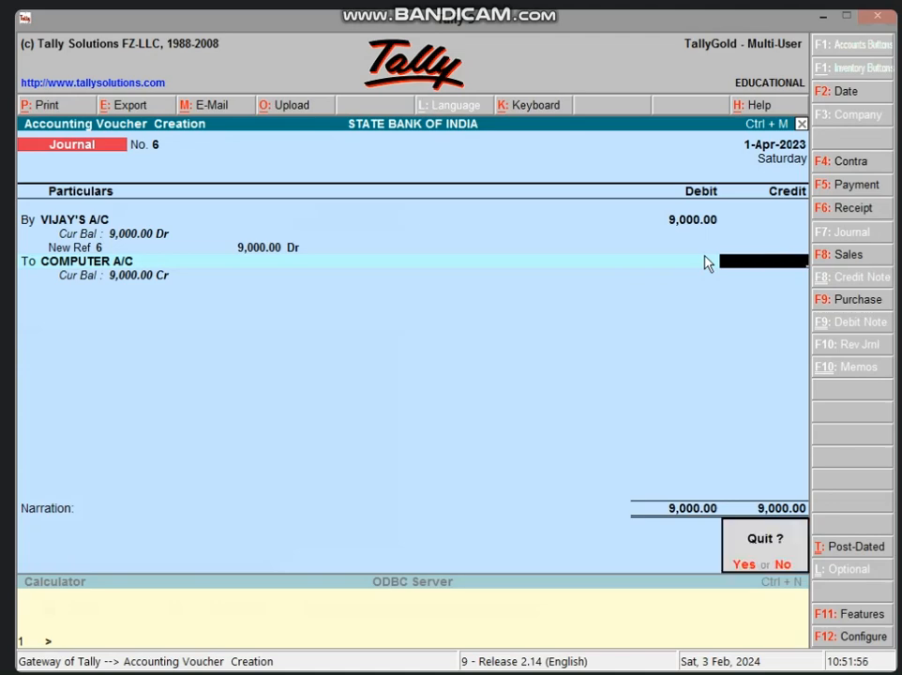
pyautogui.press('y')
# Open the Balance Sheet in detailed form, inspect the Sundry Debtors group under Current Assets, and return to the Gateway of Tally
pyautogui.press('b')
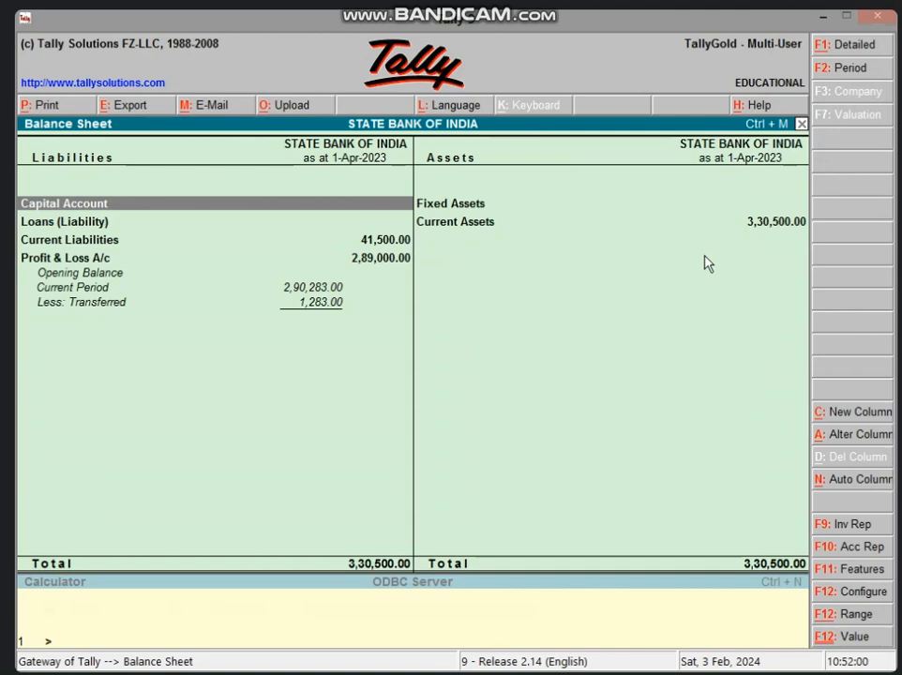
pyautogui.hotkey('alt', 'F1')
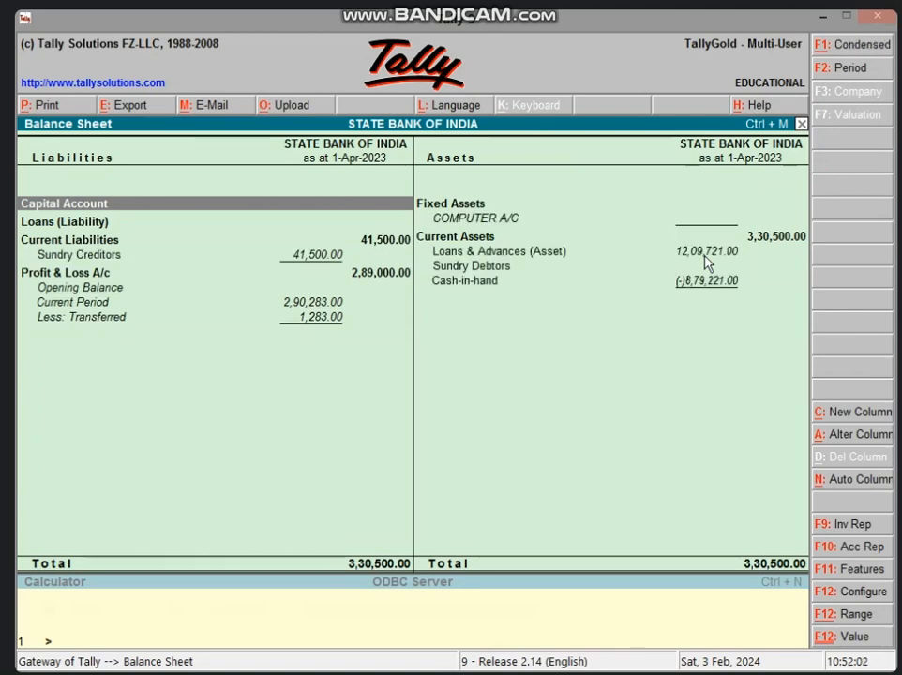
pyautogui.press('Right')
pyautogui.press('Down')
pyautogui.press('Down')
pyautogui.press('Down')
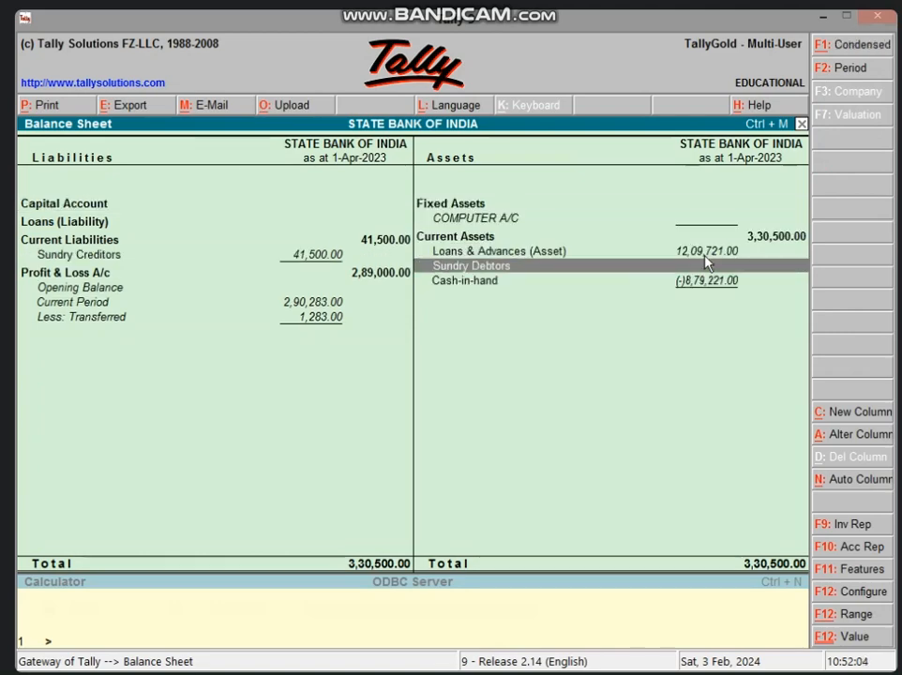
pyautogui.press('Return')
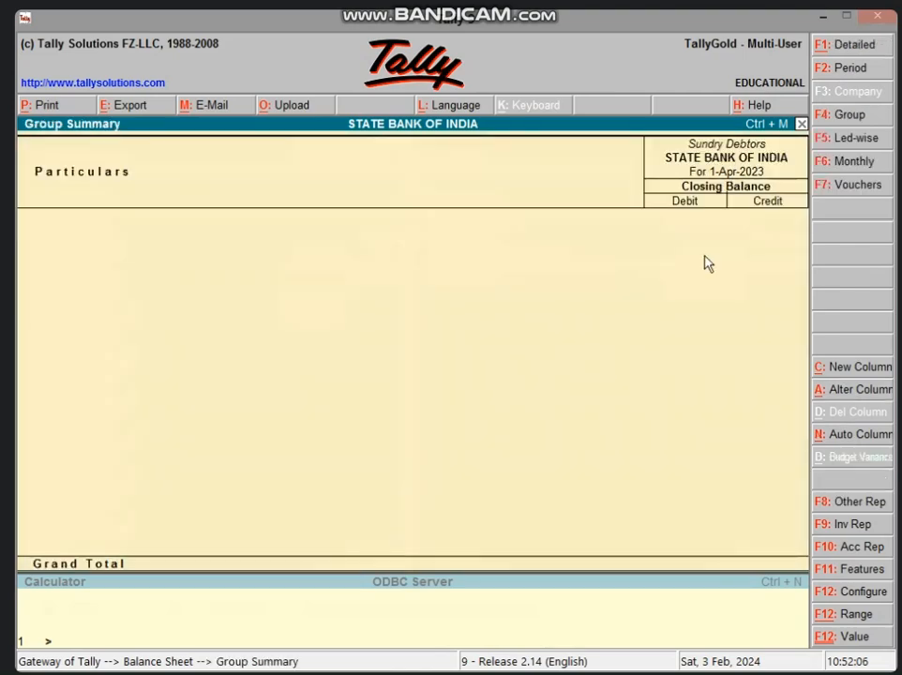
pyautogui.press('Escape')
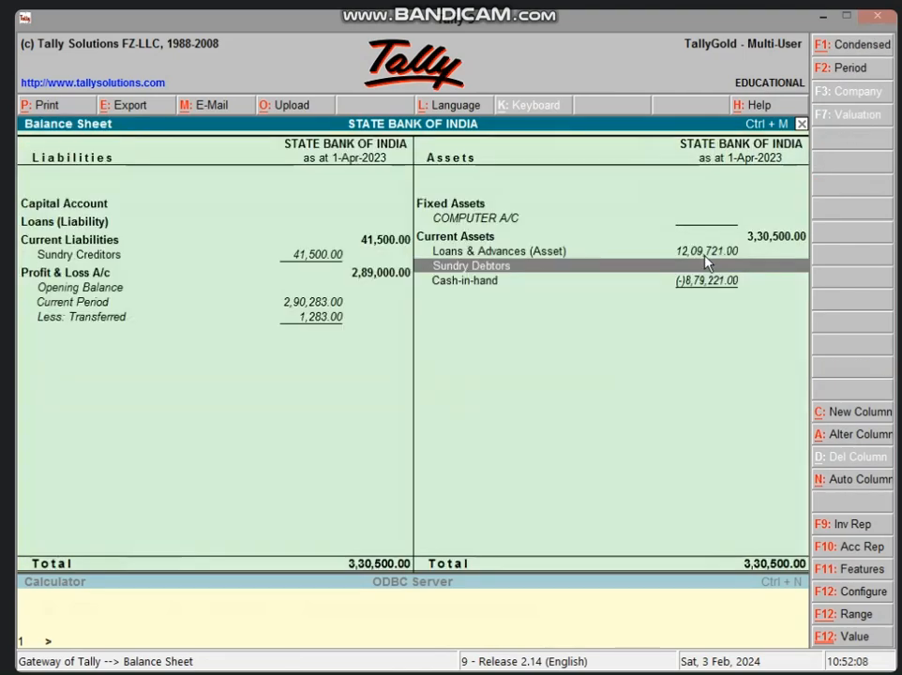
pyautogui.press('Escape')
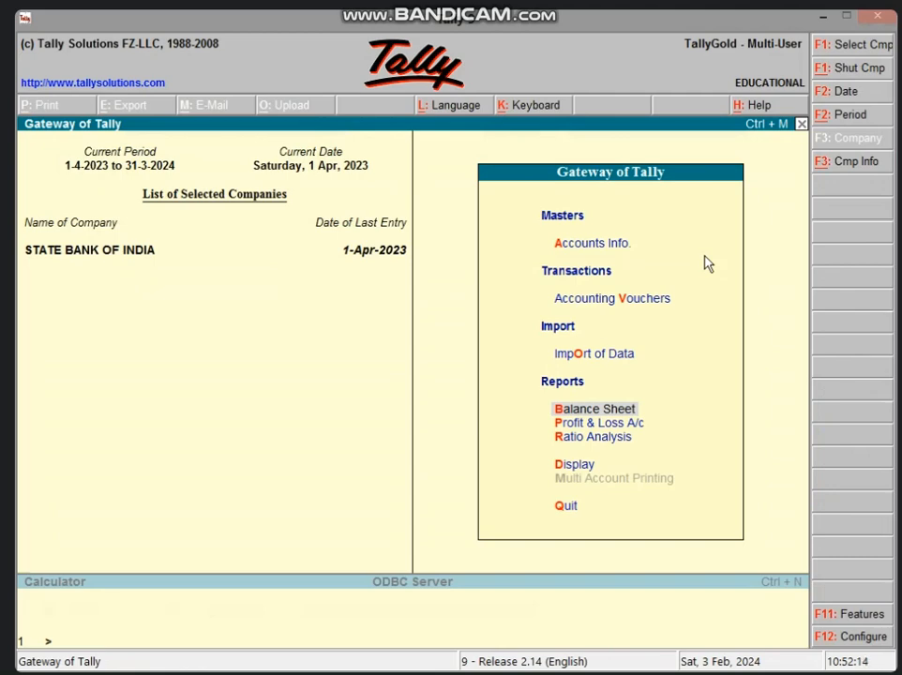
# Start a journal voucher and debit the credit buyer's account with 39000 as a New Ref bill
pyautogui.press('v')
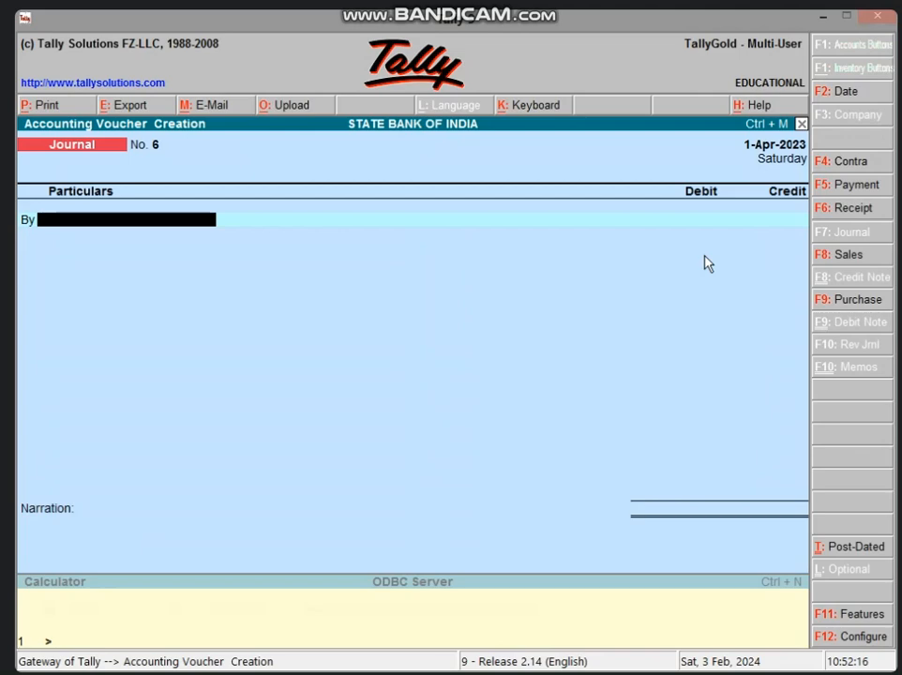
pyautogui.write('VI')
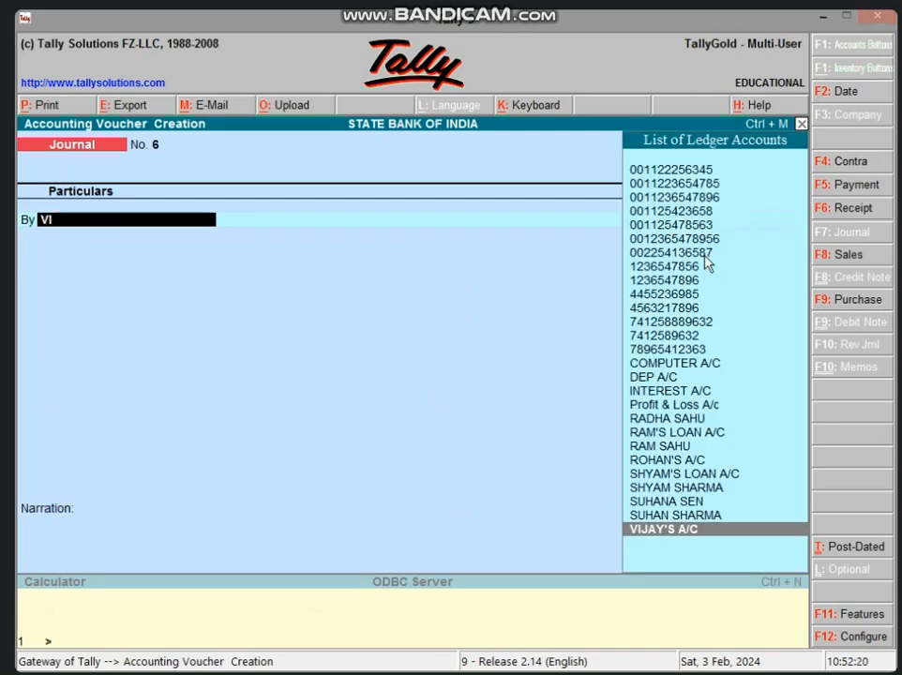
pyautogui.press('Return')
pyautogui.write('39,00')
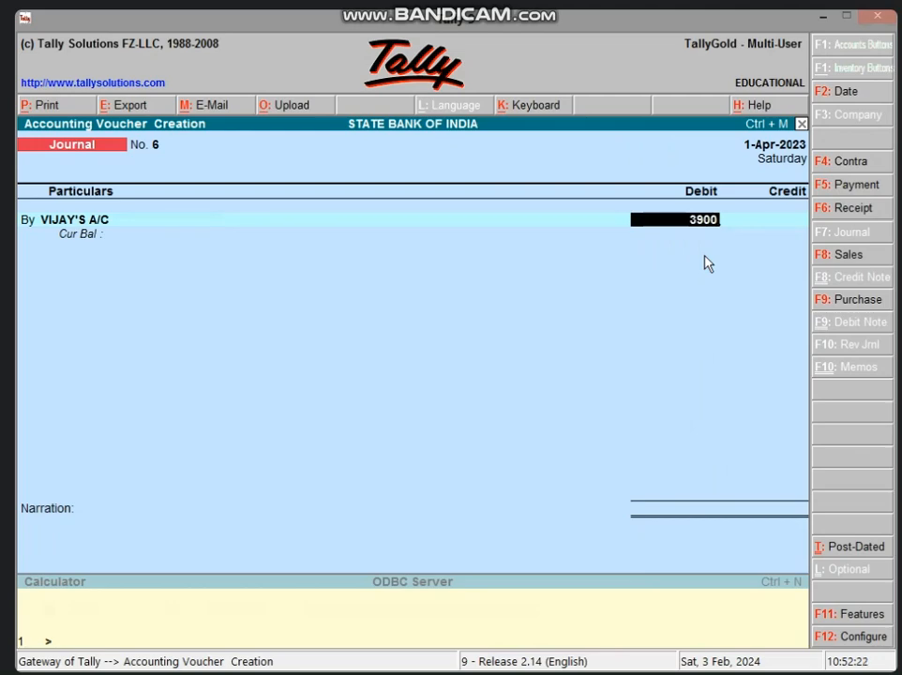
pyautogui.write('0')
pyautogui.press('Return')
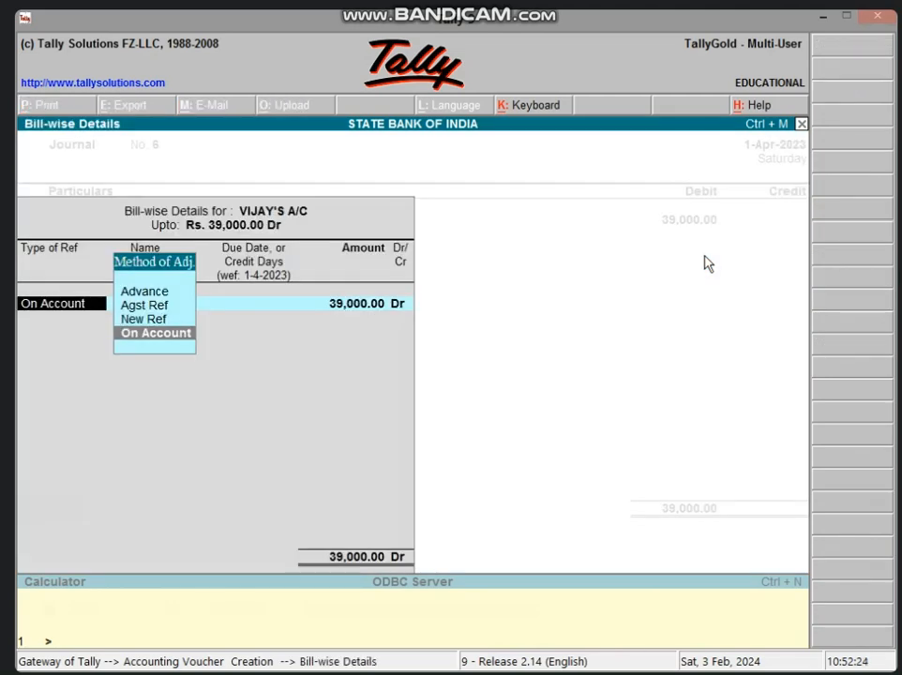
pyautogui.press('Up')
pyautogui.press('Return')
pyautogui.press('Return')
pyautogui.press('Return')
pyautogui.press('Return')
pyautogui.press('Return')
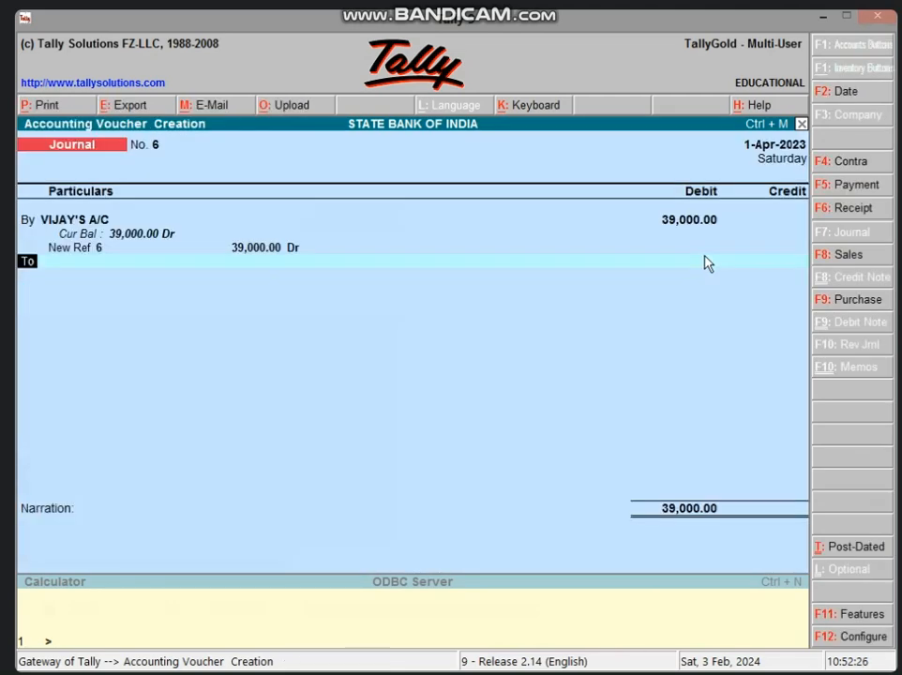
# Credit COMPUTER A/C with 39,000.00, accept the journal voucher without a narration, and return to the Gateway of Tally
pyautogui.press('Return')
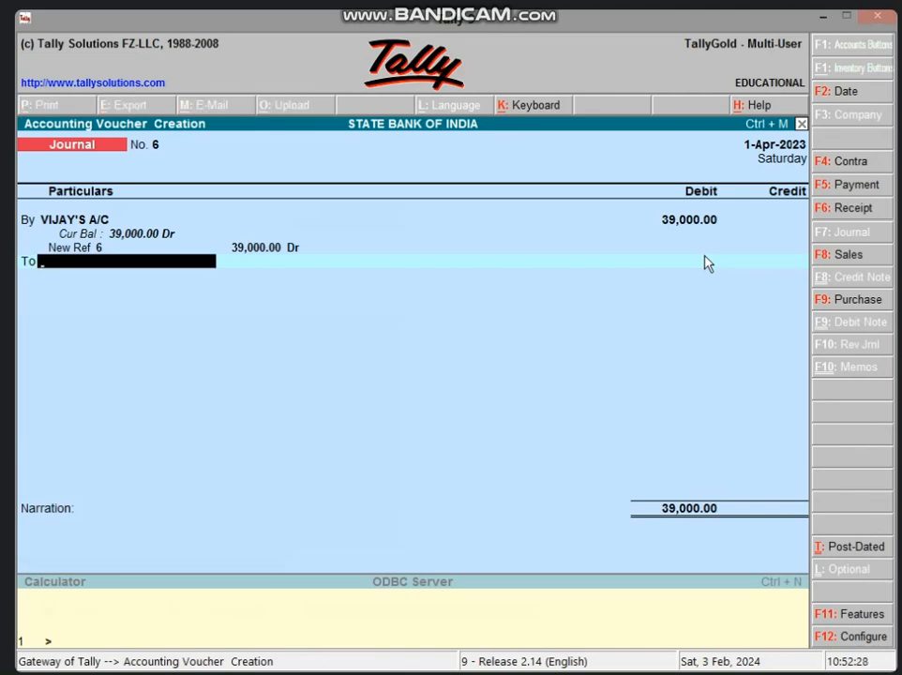
pyautogui.write('CO')
pyautogui.press('Return')
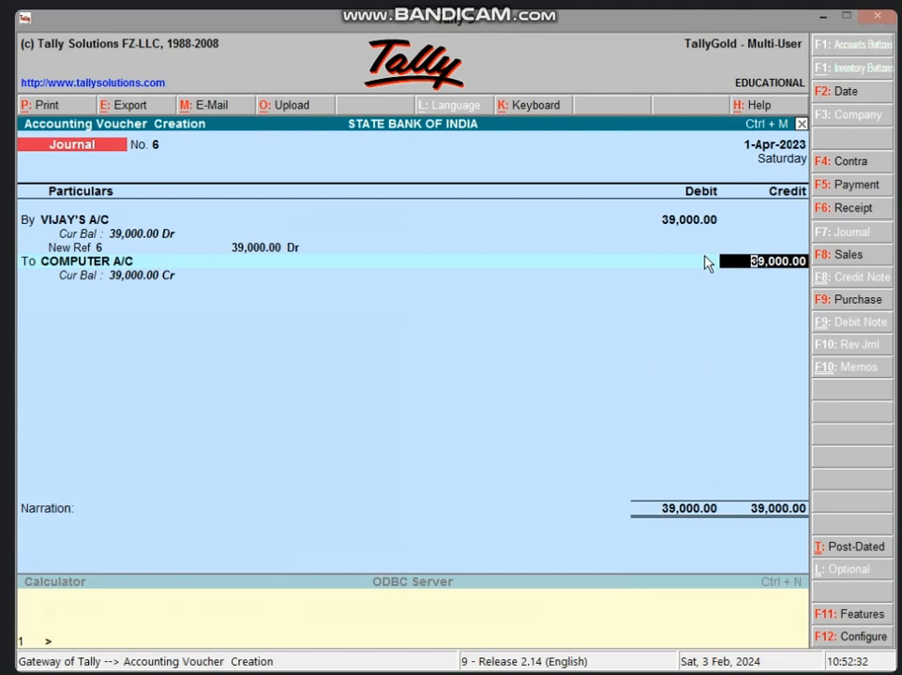
pyautogui.press('Return')
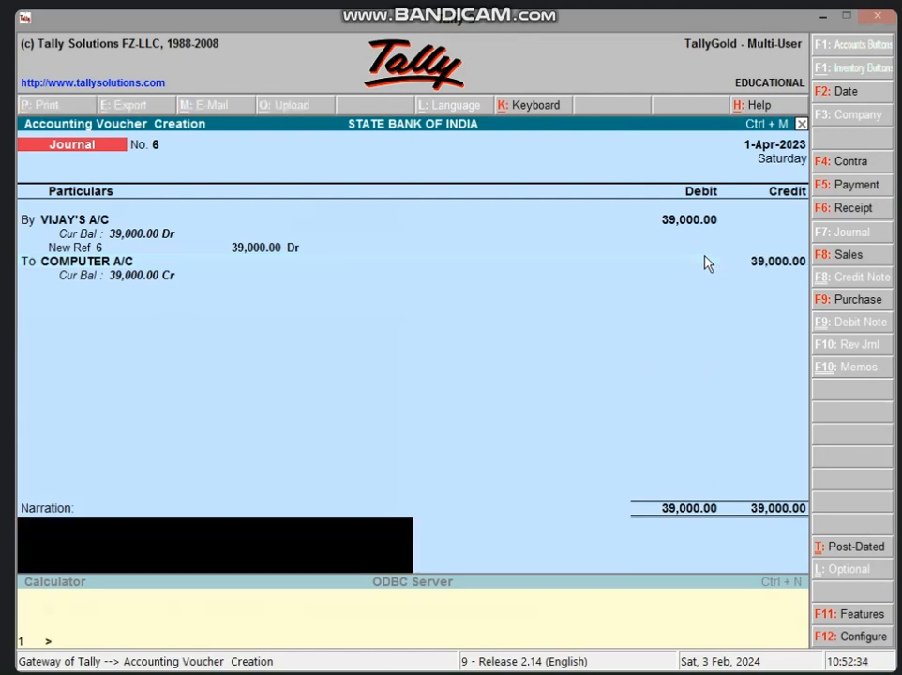
pyautogui.press('Return')
pyautogui.press('Return')
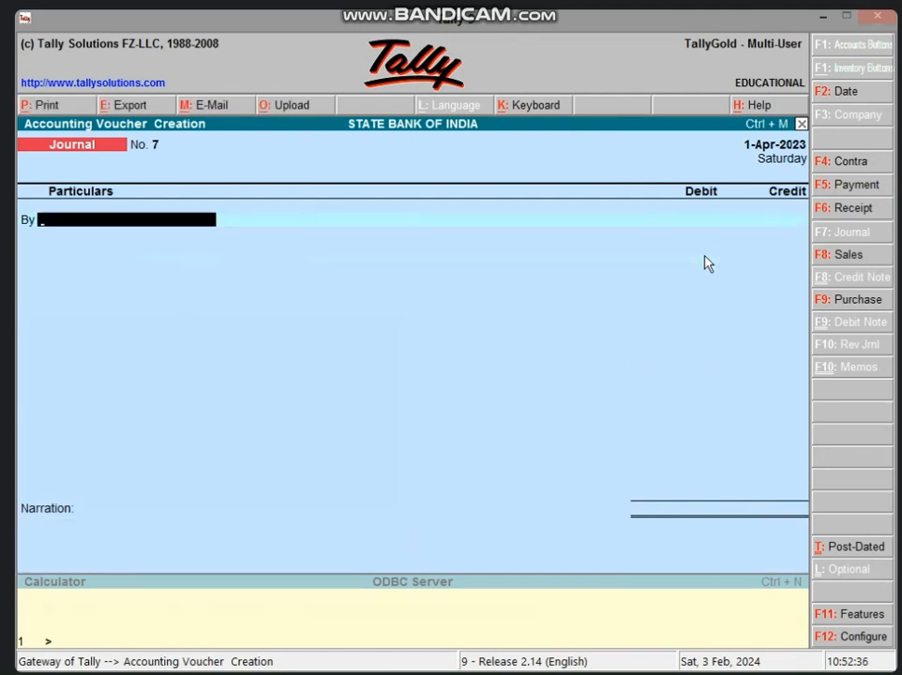
pyautogui.press('Escape')
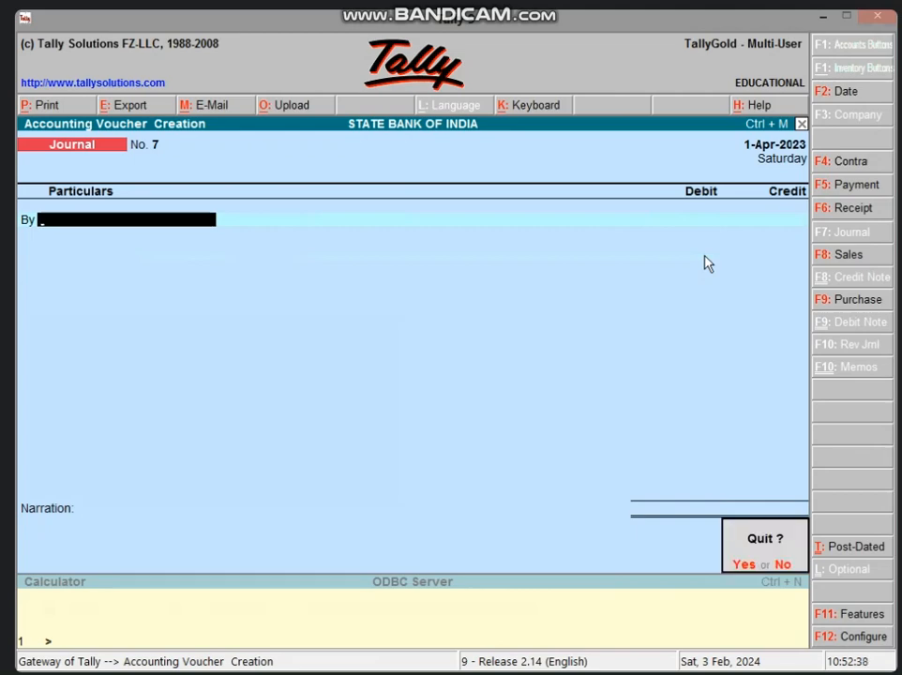
pyautogui.press('Return')
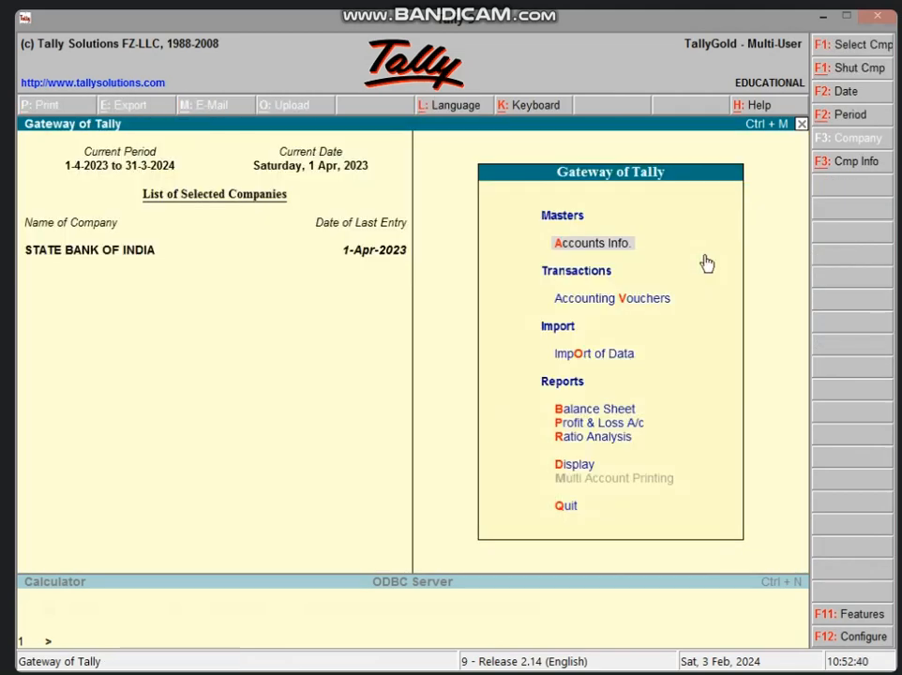
# Check the Sundry Debtors balance within the Balance Sheet's Current Assets, then return to the Gateway of Tally
pyautogui.press('b')
pyautogui.press('Right')
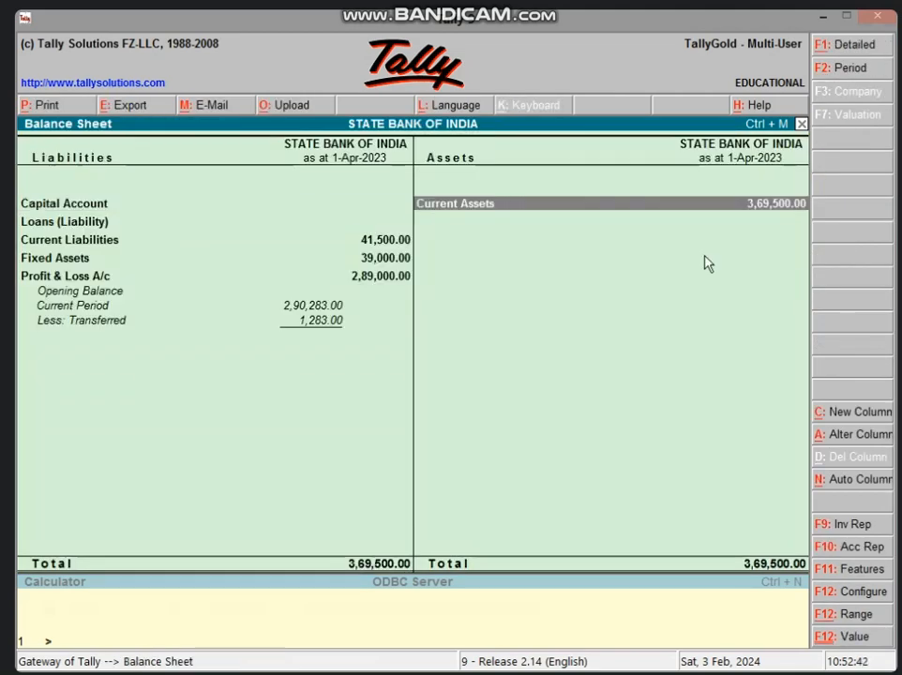
pyautogui.press('Return')
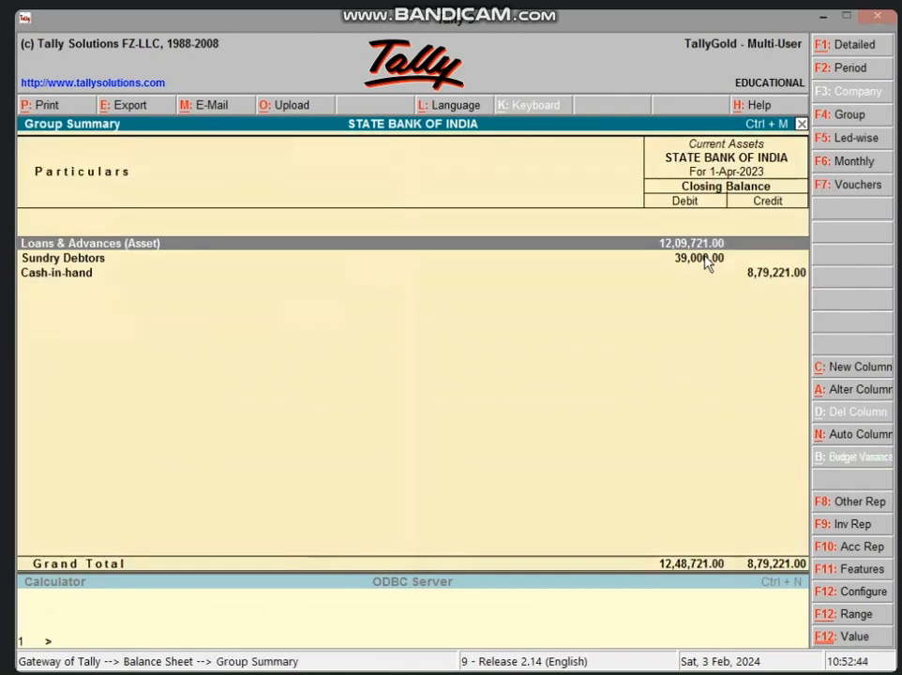
pyautogui.press('Down')
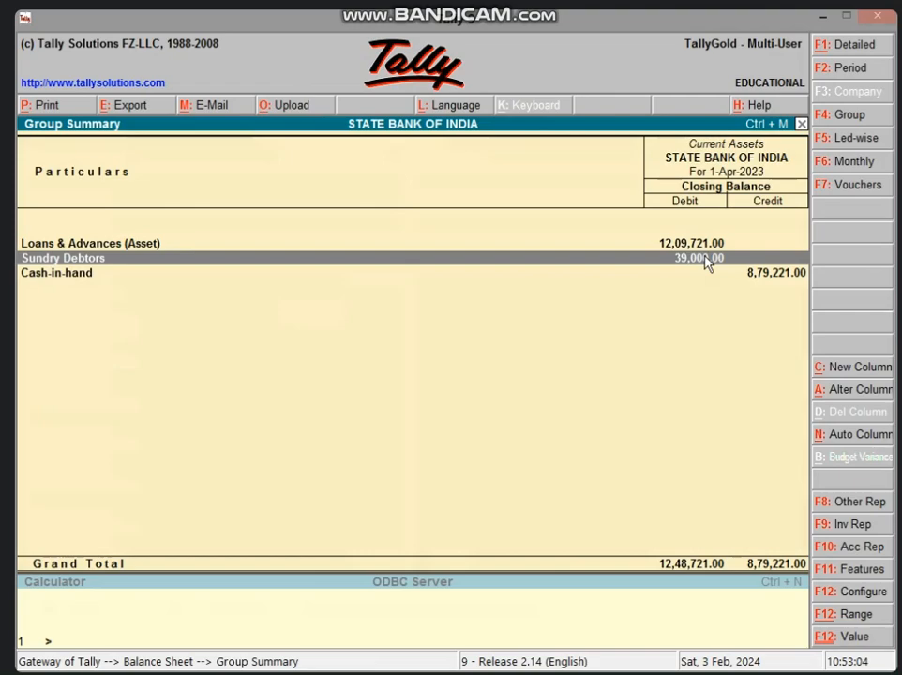
pyautogui.press('Escape')
pyautogui.press('Escape')
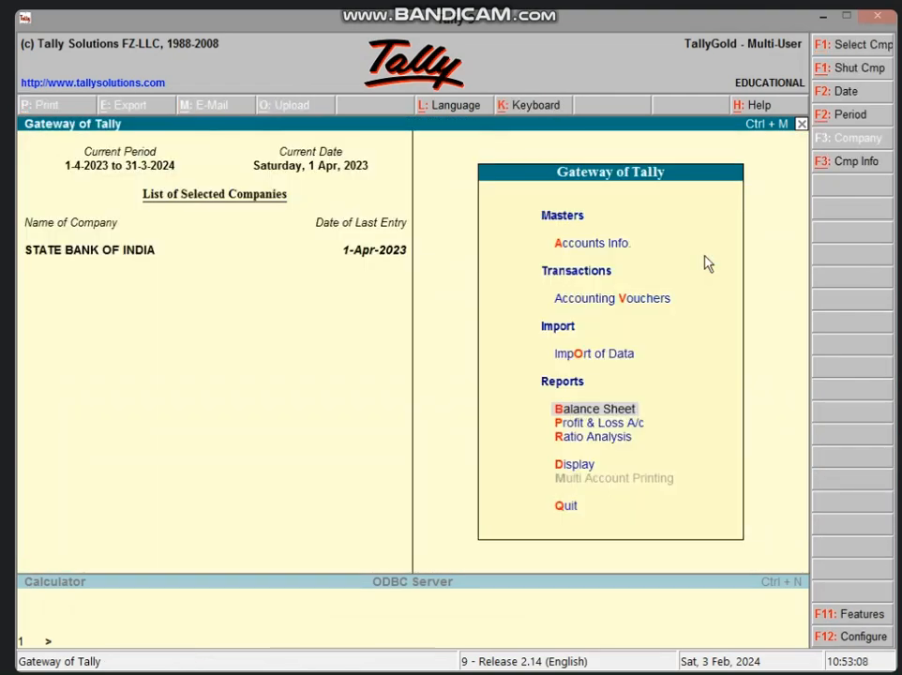
# Start a receipt voucher and choose the credit buyer's account as the ledger to credit
pyautogui.press('v')
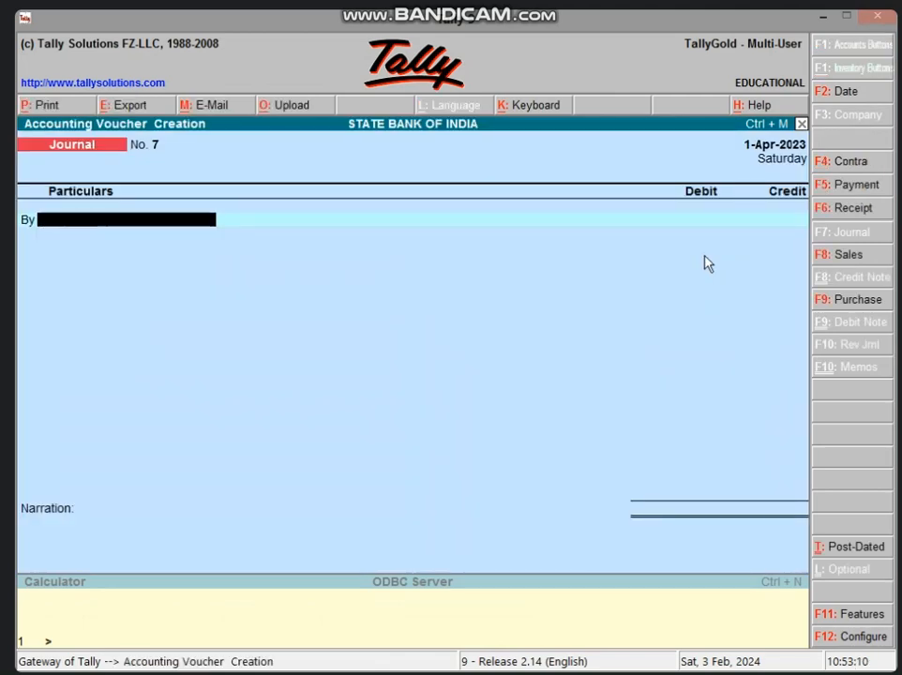
pyautogui.press('F6')
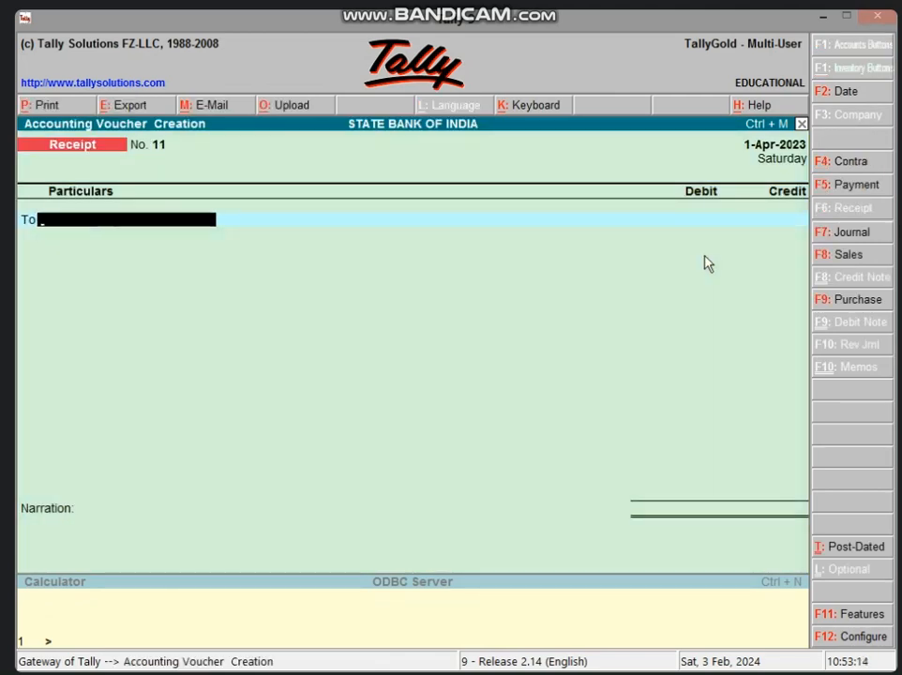
pyautogui.write('VI')
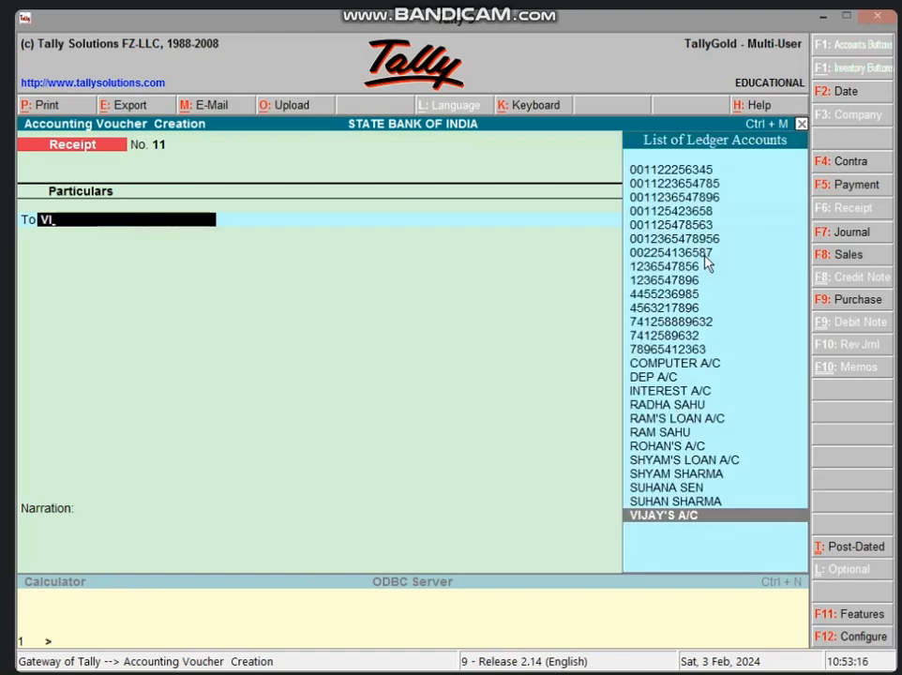